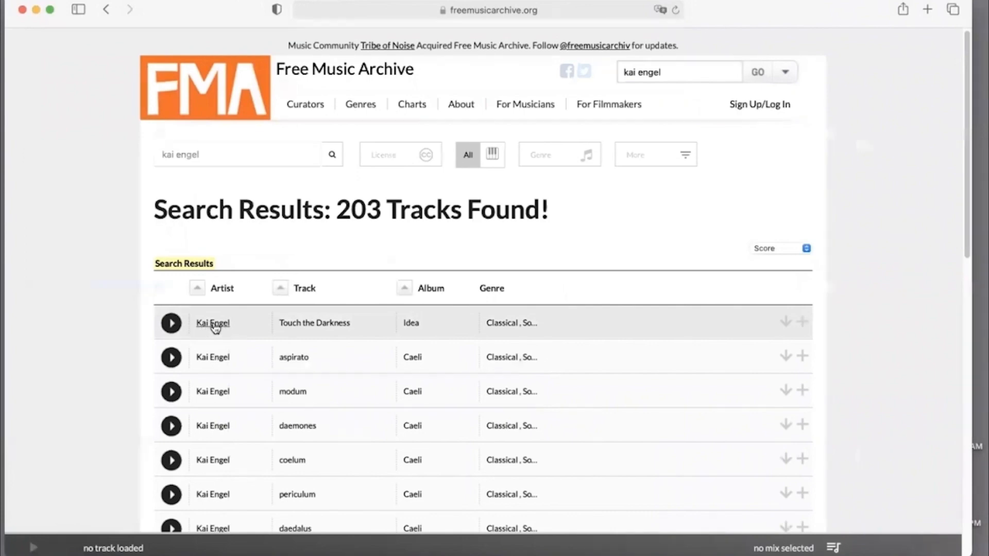
# Open the artist's page from the first track in the Free Music Archive search results.
pyautogui.click(214, 324)
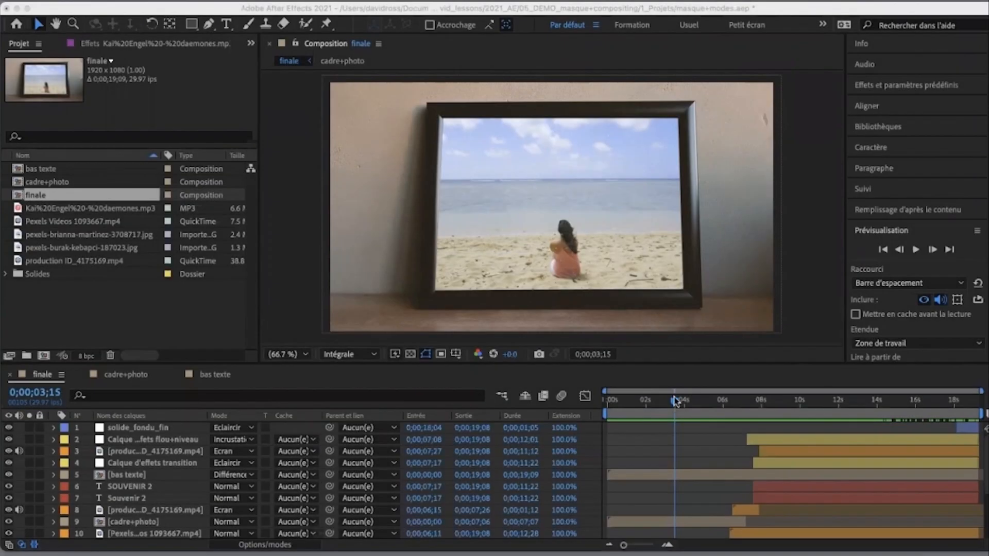
# Switch to After Effects, return the finale composition to its start, and create a 1920 x 1080, 30 fps, 10-second composition named cadre 2.
pyautogui.moveTo(676, 402); pyautogui.dragTo(603, 400)
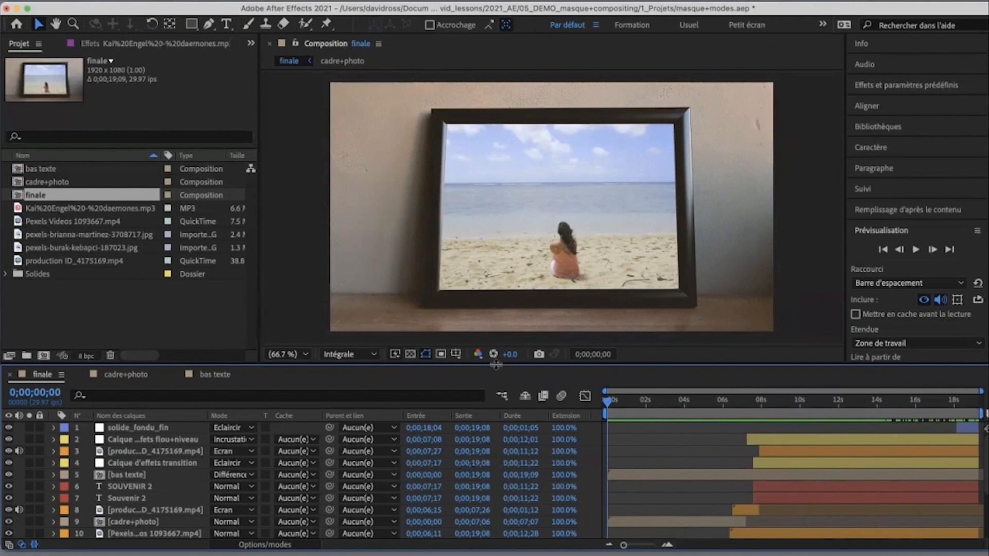
pyautogui.press('super+n')
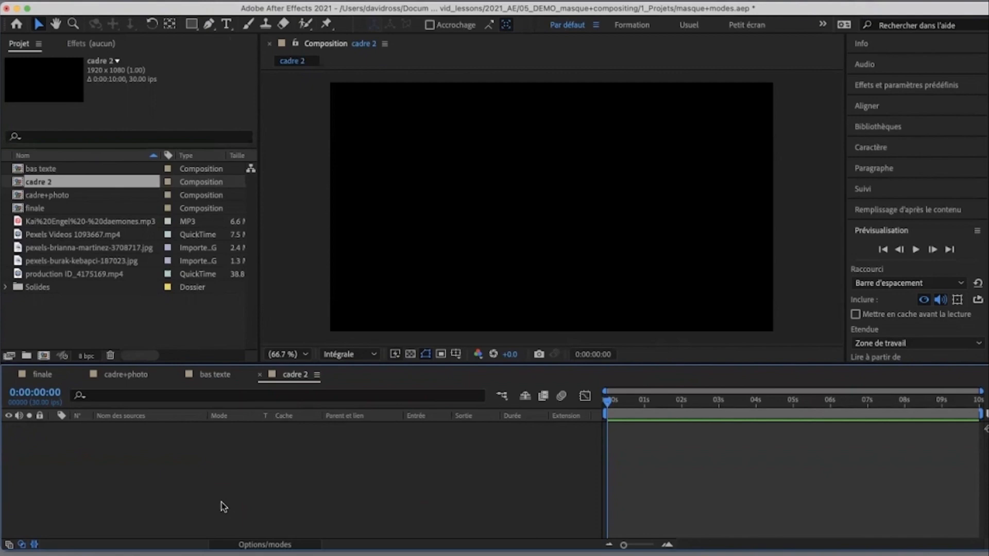
# Add Pexels Videos 1093667.mp4 to the cadre 2 composition and place pexels-burak-kebapci-187023.jpg on the layer above it.
pyautogui.click(47, 236)
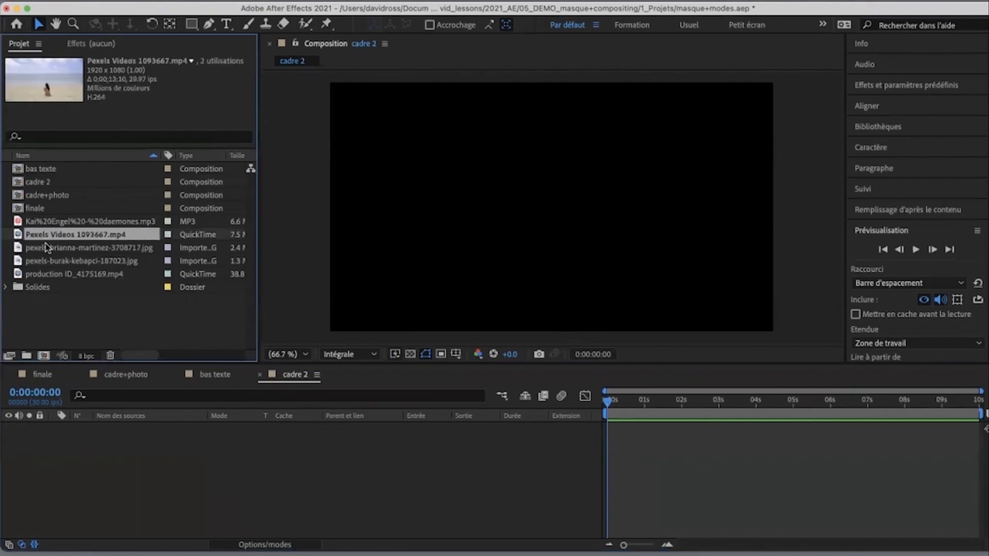
pyautogui.moveTo(20, 237); pyautogui.dragTo(117, 459)
pyautogui.click(49, 248)
pyautogui.click(52, 263)
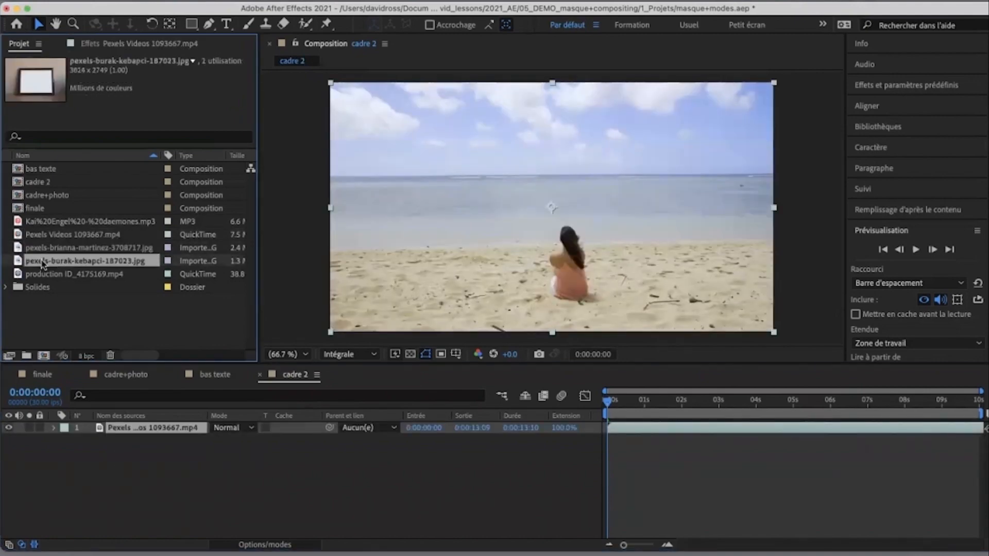
pyautogui.moveTo(18, 262); pyautogui.dragTo(96, 424)
# Scale the frame photo layer to 51% and move it up slightly so the frame fits within the composition.
pyautogui.press('s')
pyautogui.moveTo(253, 440); pyautogui.dragTo(224, 440)
pyautogui.moveTo(516, 247); pyautogui.dragTo(514, 229)
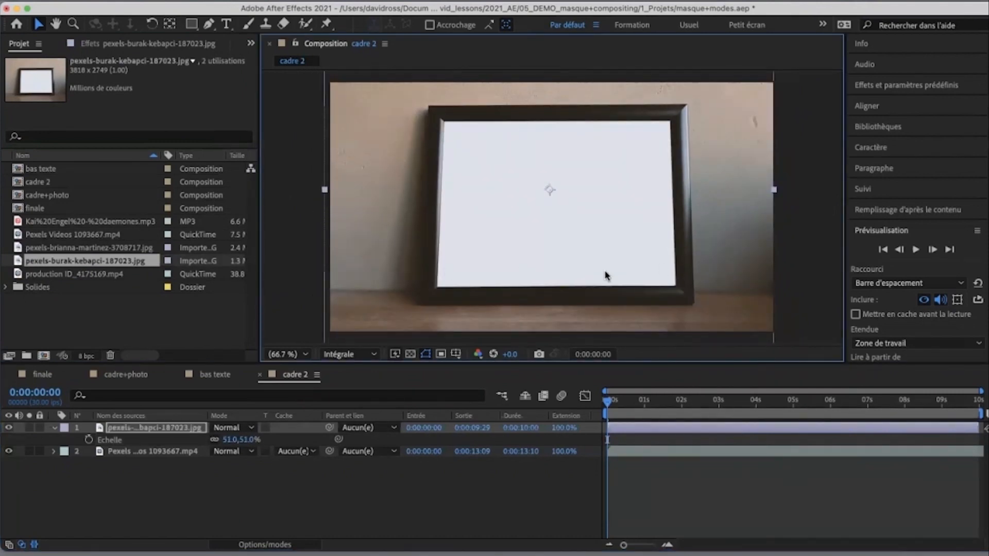
# Toggle the frame photo layer's visibility repeatedly to compare it with the beach video underneath, leaving the photo hidden.
pyautogui.click(9, 428)
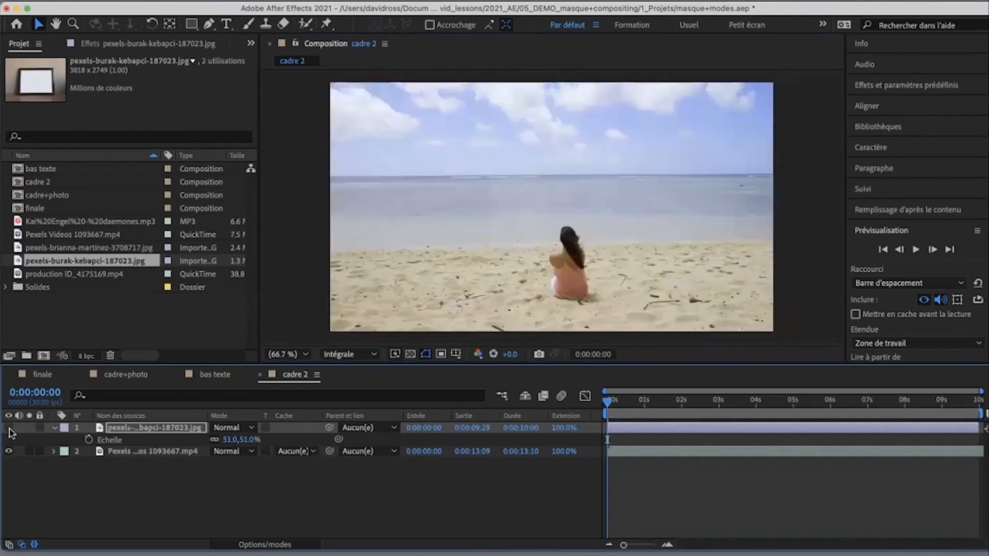
pyautogui.click(9, 429)
pyautogui.click(9, 429)
pyautogui.click(8, 429)
pyautogui.click(9, 429)
pyautogui.click(8, 428)
pyautogui.click(9, 428)
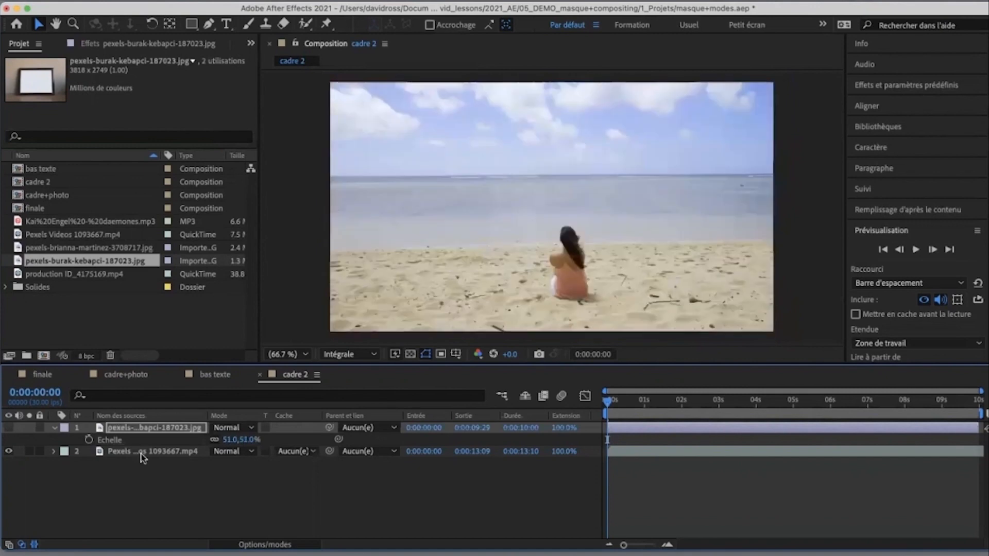
pyautogui.click(146, 452)
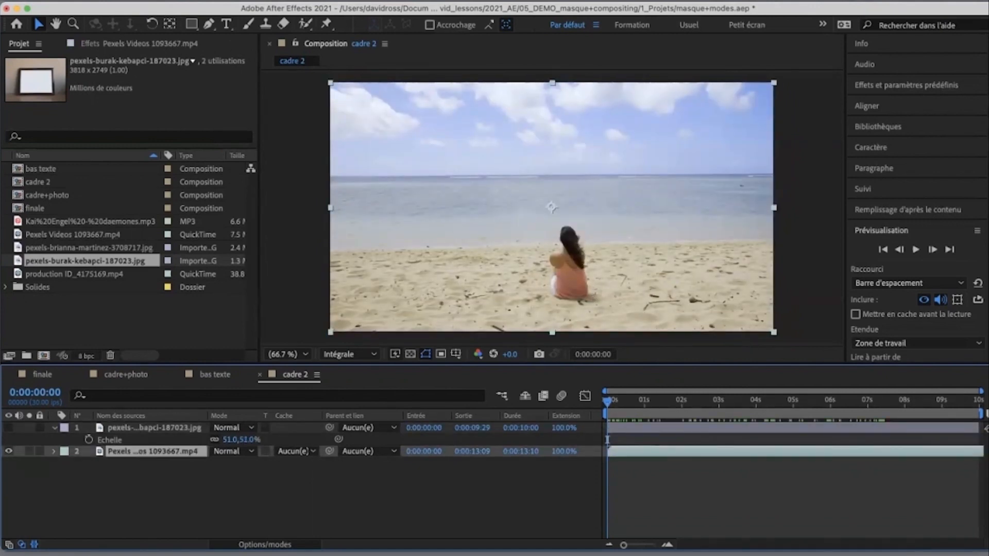
pyautogui.click(275, 4)
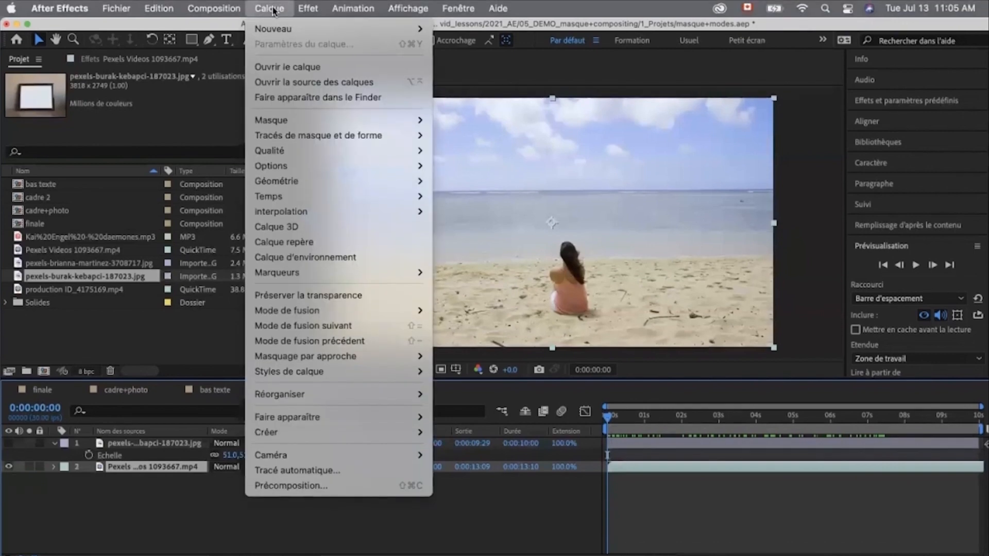
pyautogui.moveTo(289, 184)
pyautogui.click(468, 230)
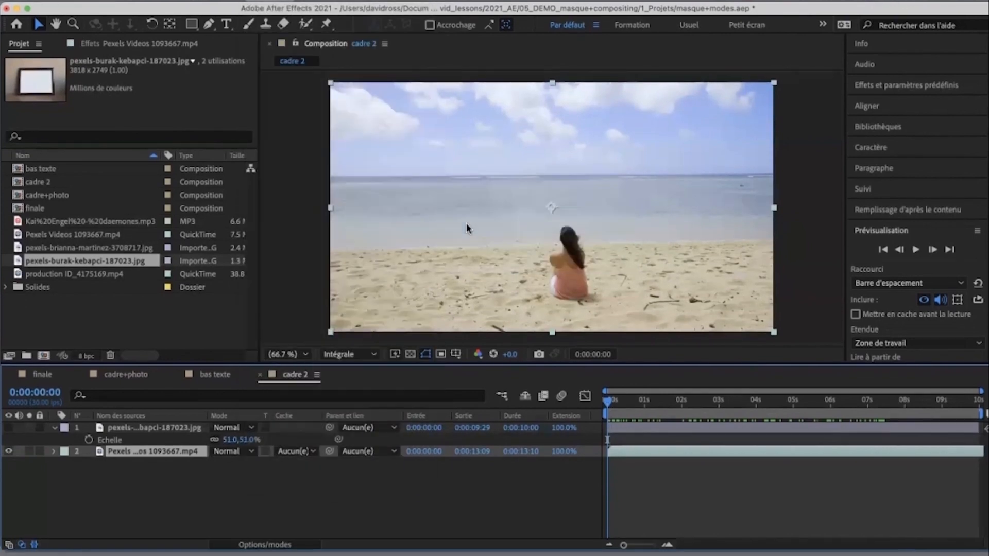
# Make the frame photo layer visible again, select it, and change its label colour to yellow.
pyautogui.click(8, 429)
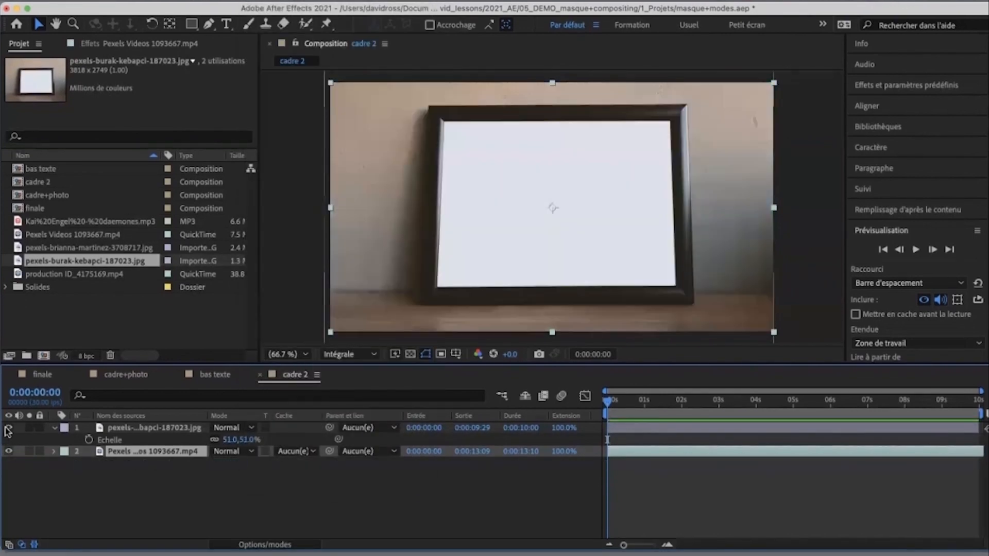
pyautogui.click(150, 428)
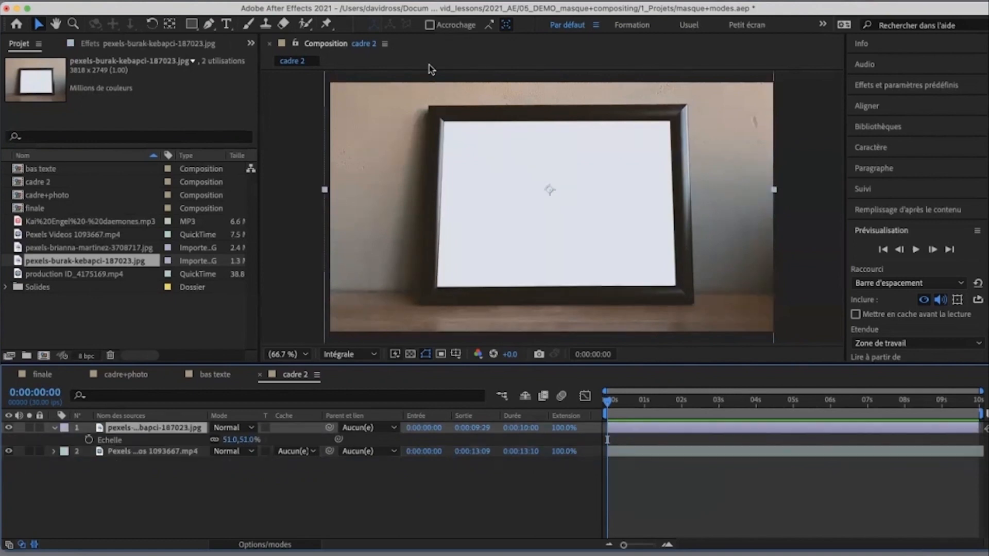
pyautogui.click(192, 26)
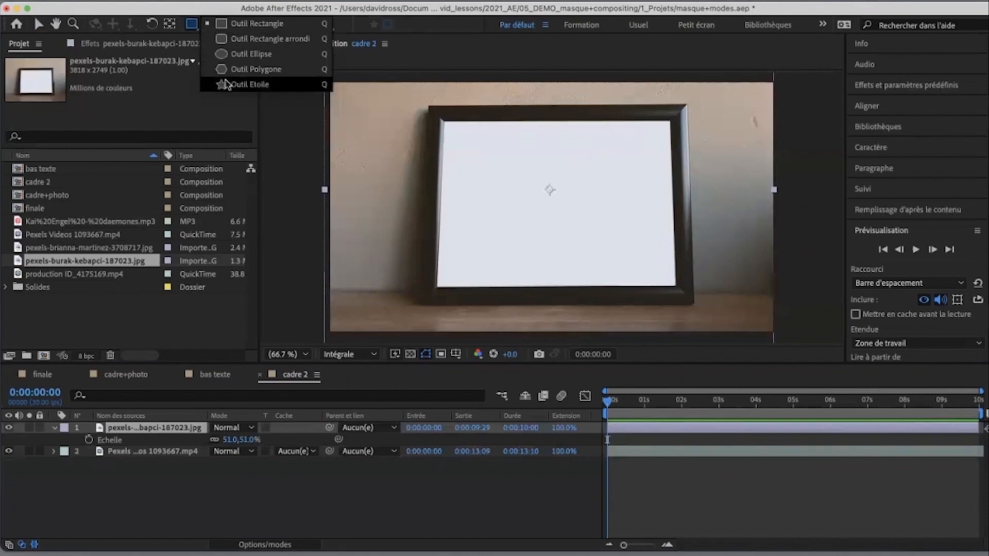
pyautogui.click(209, 25)
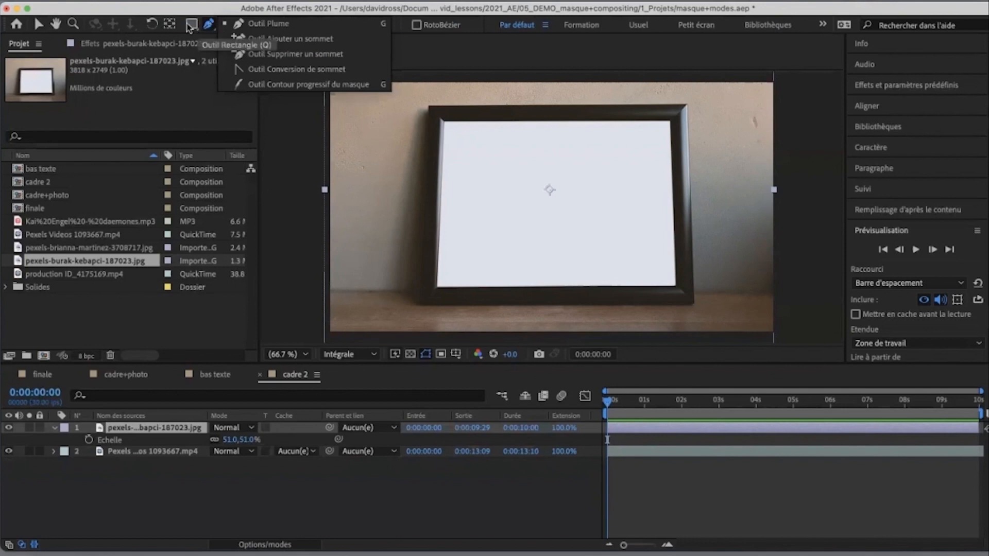
pyautogui.click(191, 25)
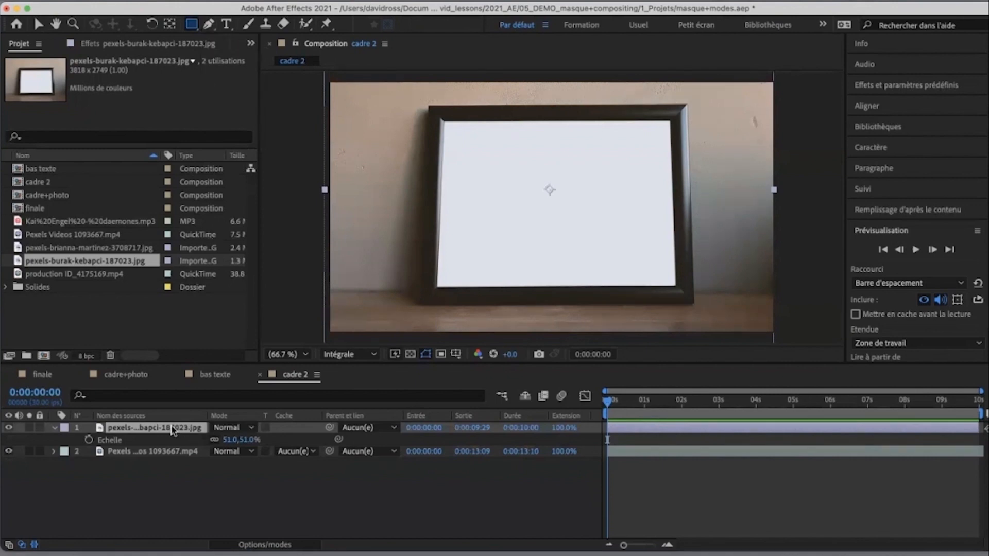
pyautogui.click(165, 457)
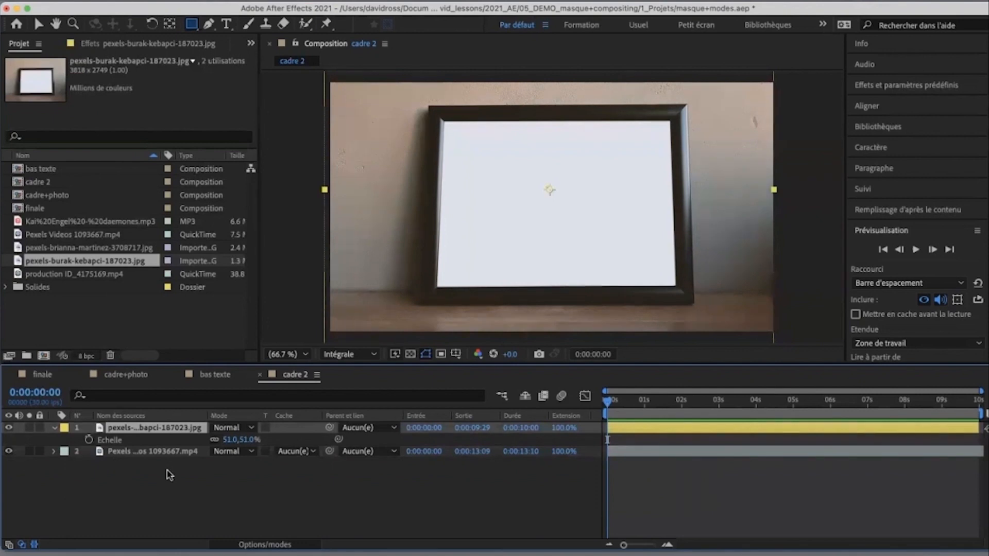
# Draw a rectangle over the picture frame with no layer selected, and delete the shape layer this creates.
pyautogui.click(169, 474)
pyautogui.moveTo(434, 118); pyautogui.dragTo(697, 295)
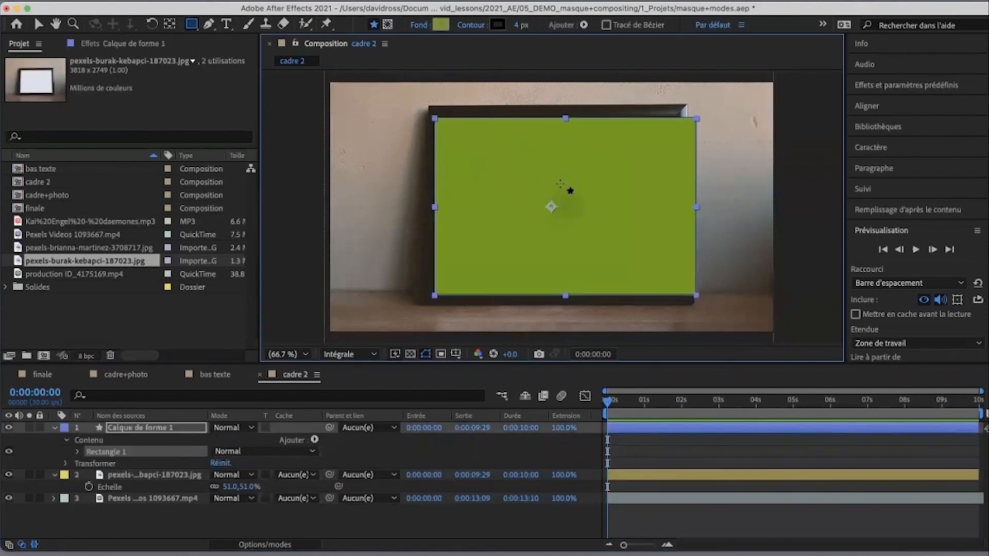
pyautogui.click(158, 430)
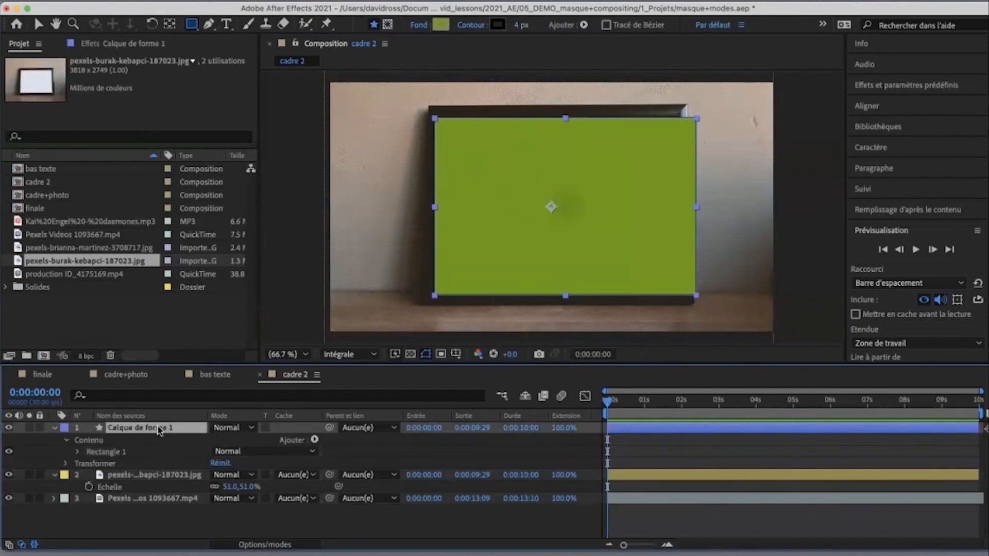
pyautogui.press('Delete')
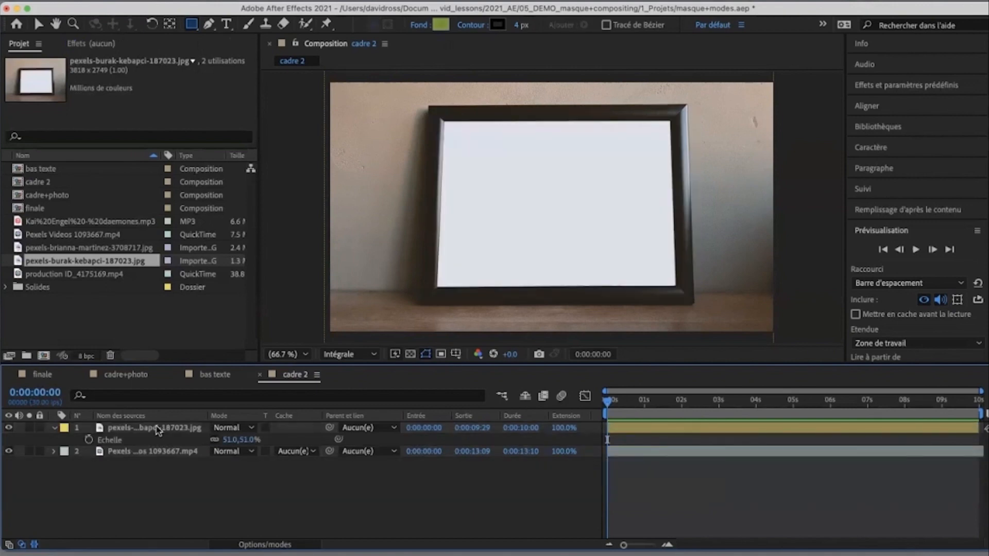
# Draw a closed four-point Pen mask on the frame photo layer along the corners of the white picture area.
pyautogui.click(163, 430)
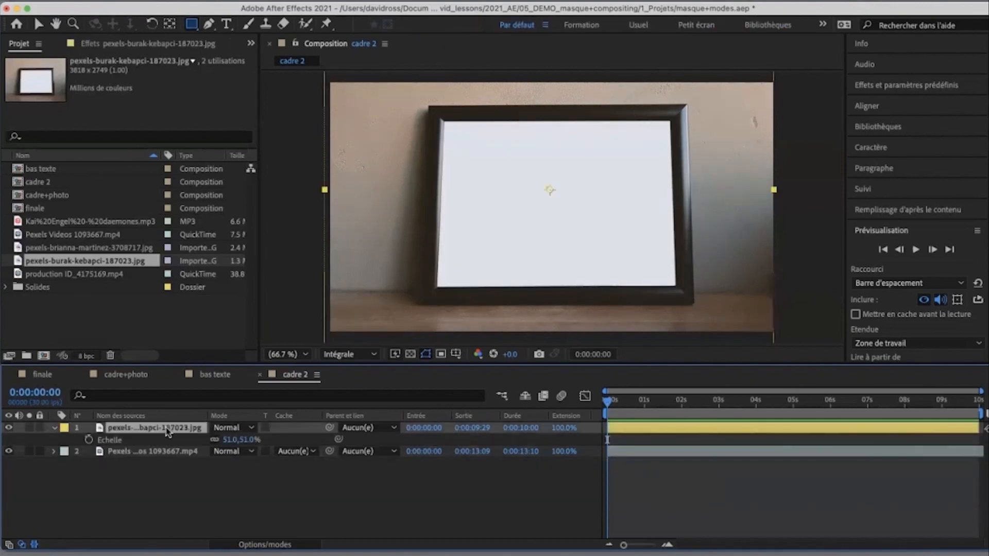
pyautogui.click(208, 24)
pyautogui.click(445, 123)
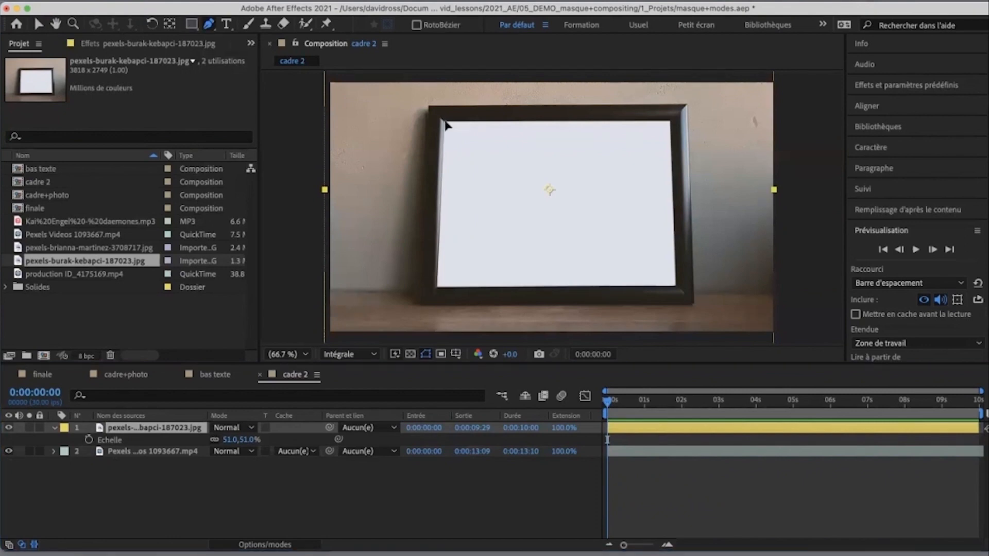
pyautogui.click(437, 284)
pyautogui.click(676, 285)
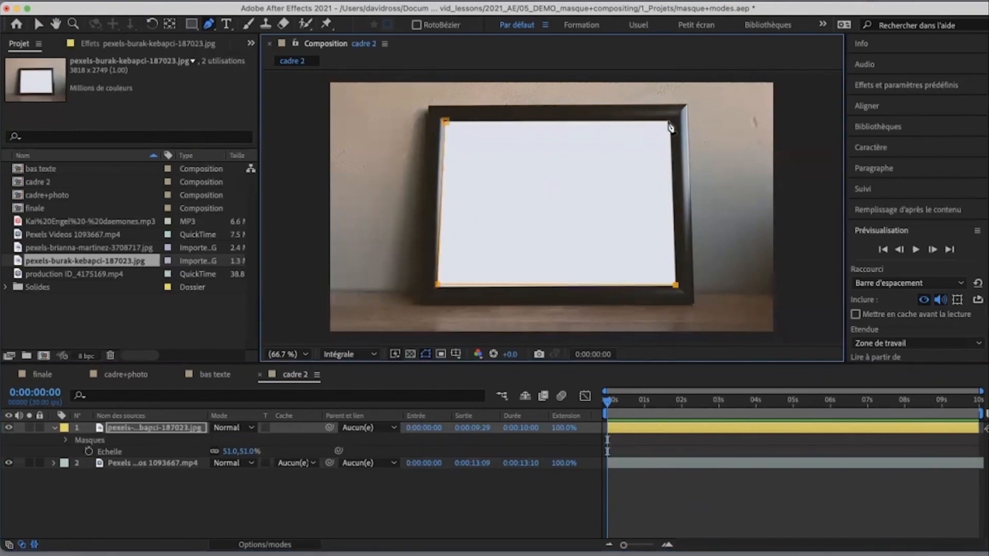
pyautogui.click(670, 121)
pyautogui.click(446, 123)
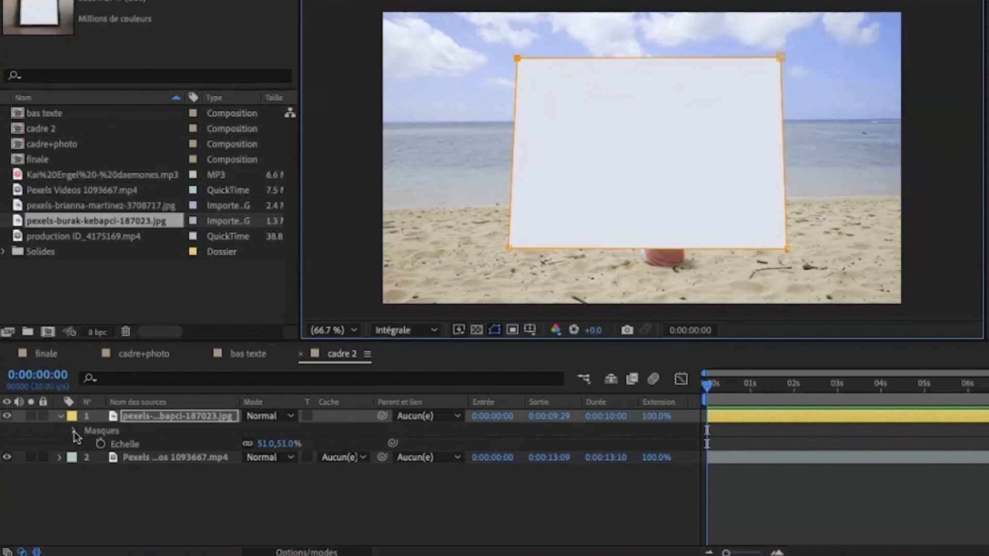
# Reveal the properties of Masque 1 on the frame photo layer and set its mode to Soustraction.
pyautogui.click(74, 432)
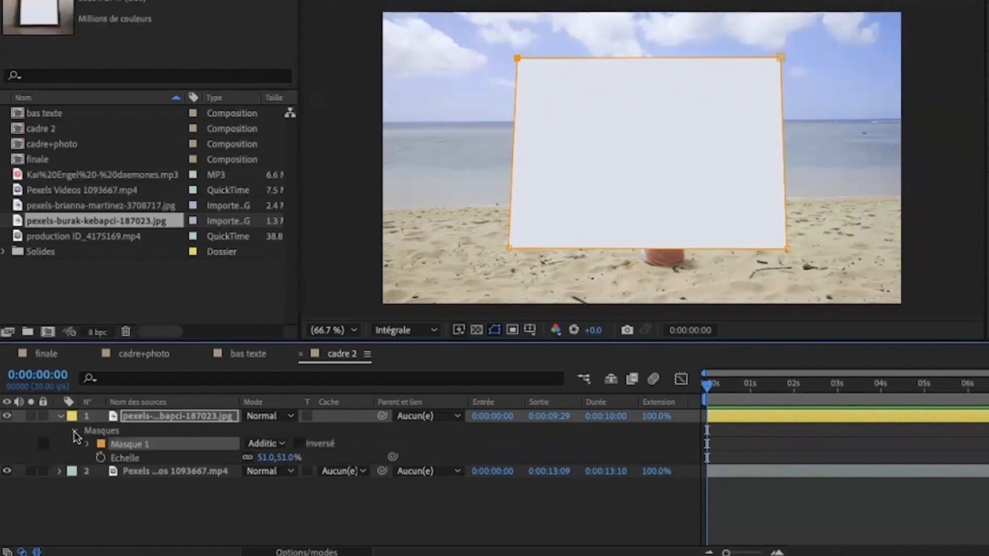
pyautogui.click(88, 445)
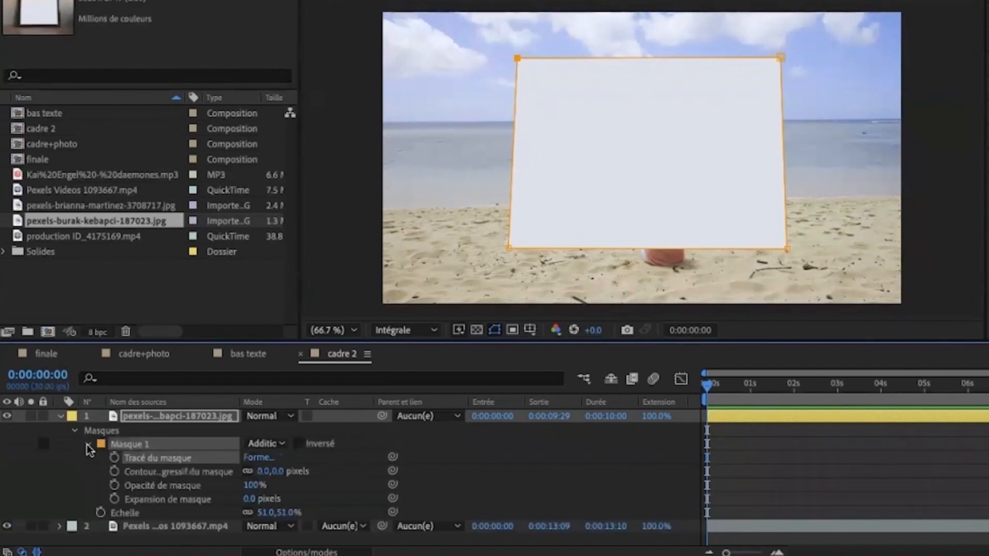
pyautogui.moveTo(227, 342); pyautogui.dragTo(243, 266)
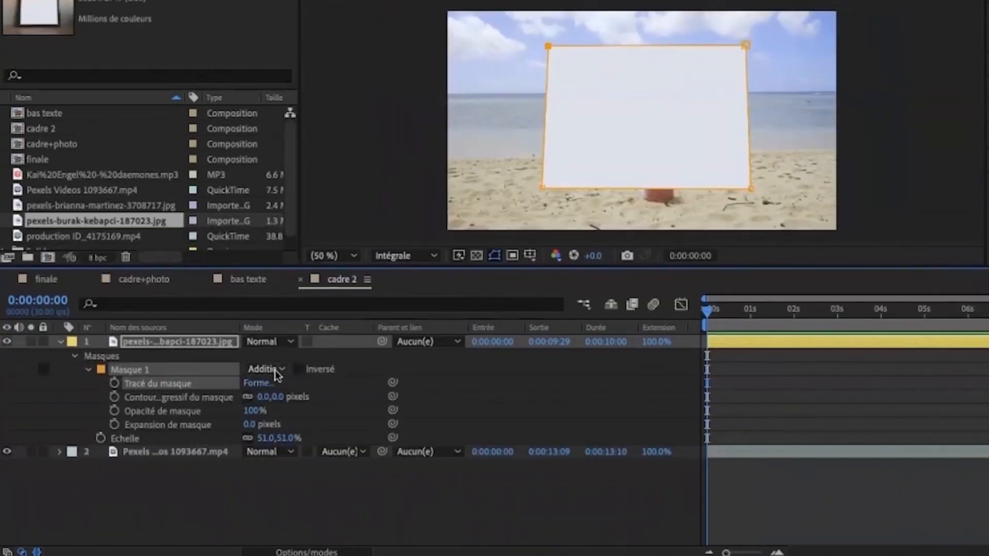
pyautogui.click(277, 370)
pyautogui.click(282, 426)
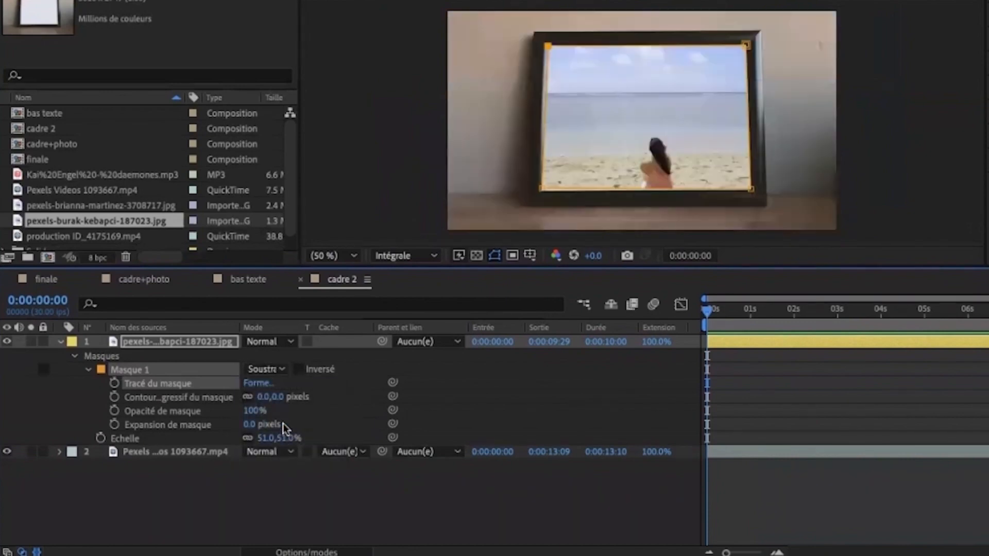
# Set Masque 1 to Addition mode with Inversé enabled.
pyautogui.click(295, 370)
pyautogui.click(296, 370)
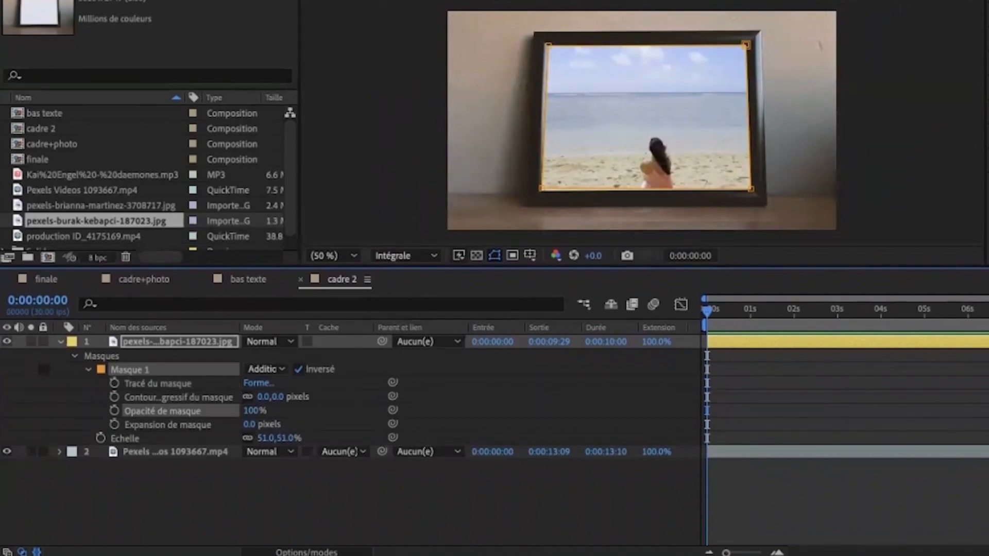
# Refine the upper-left, lower-right and lower-left mask points at 200% magnification so they match the frame's inner corners.
pyautogui.press('z')
pyautogui.click(571, 68)
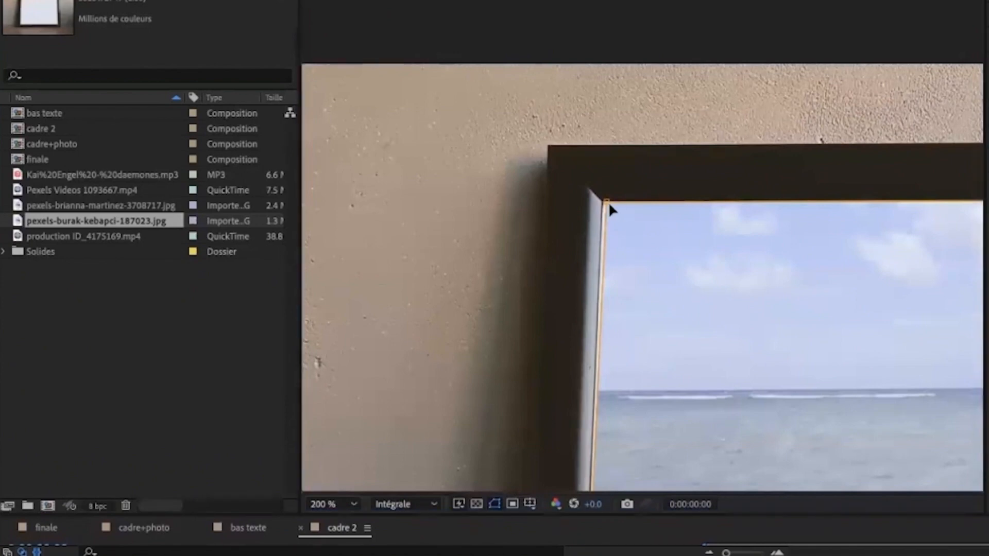
pyautogui.moveTo(608, 202); pyautogui.dragTo(602, 202)
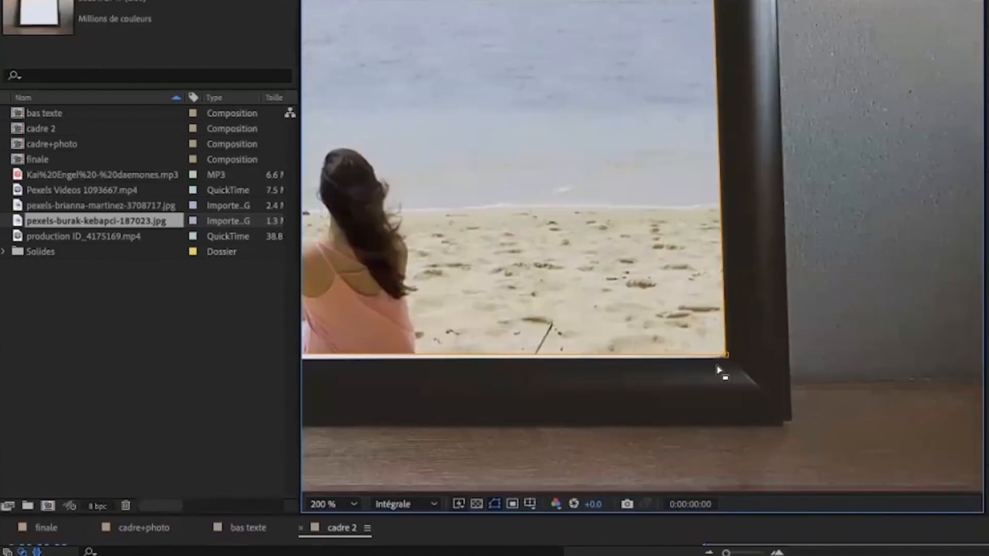
pyautogui.moveTo(726, 355); pyautogui.dragTo(725, 357)
pyautogui.moveTo(448, 252); pyautogui.dragTo(861, 255)
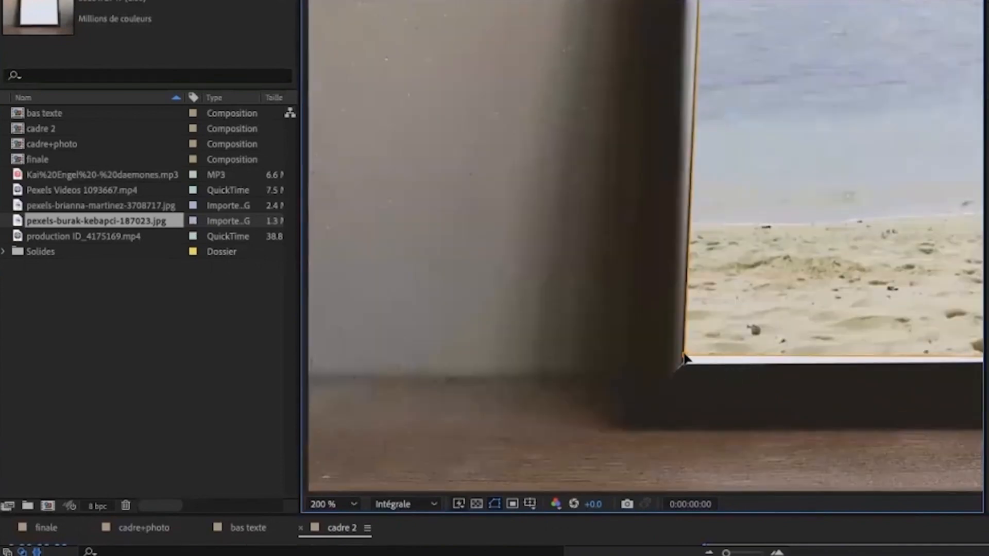
pyautogui.moveTo(686, 362); pyautogui.dragTo(684, 366)
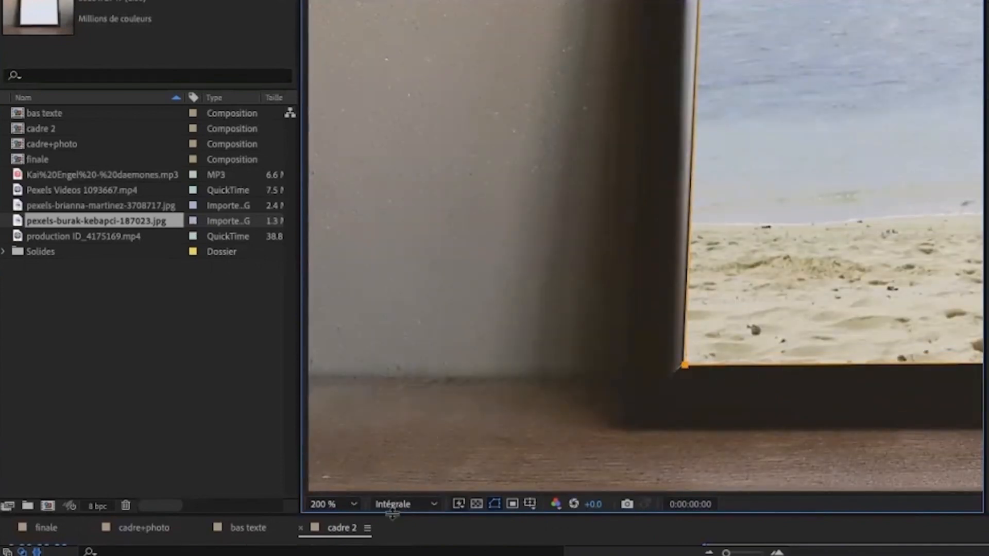
# Try adjusting the feather of Masque 1 on the frame photo layer.
pyautogui.moveTo(394, 514); pyautogui.dragTo(401, 431)
pyautogui.moveTo(272, 467)
pyautogui.mouseDown()
pyautogui.moveTo(380, 467)
pyautogui.moveTo(256, 455)
pyautogui.mouseUp()
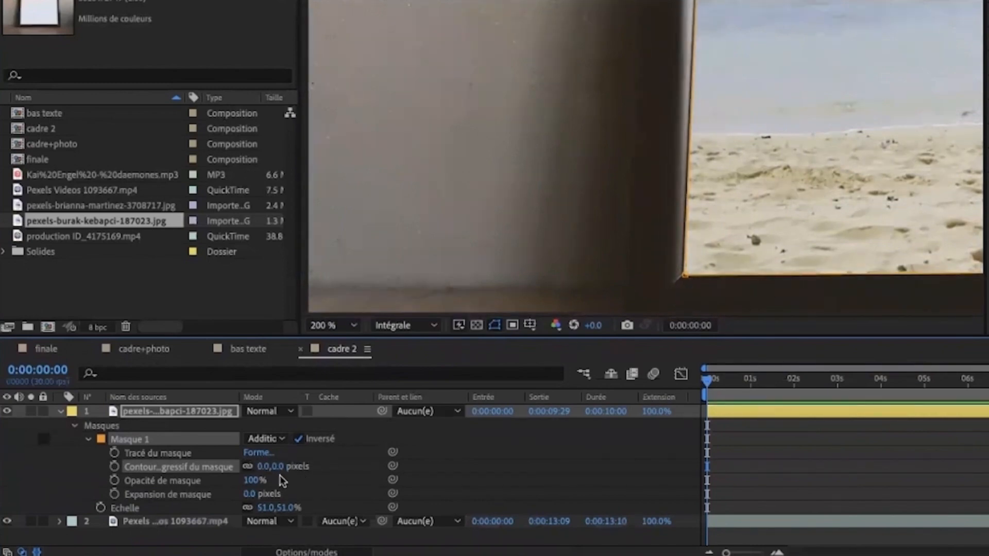
# Reposition the beach video layer upward inside the frame so the seated woman is fully in view.
pyautogui.press('u')
pyautogui.click(340, 326)
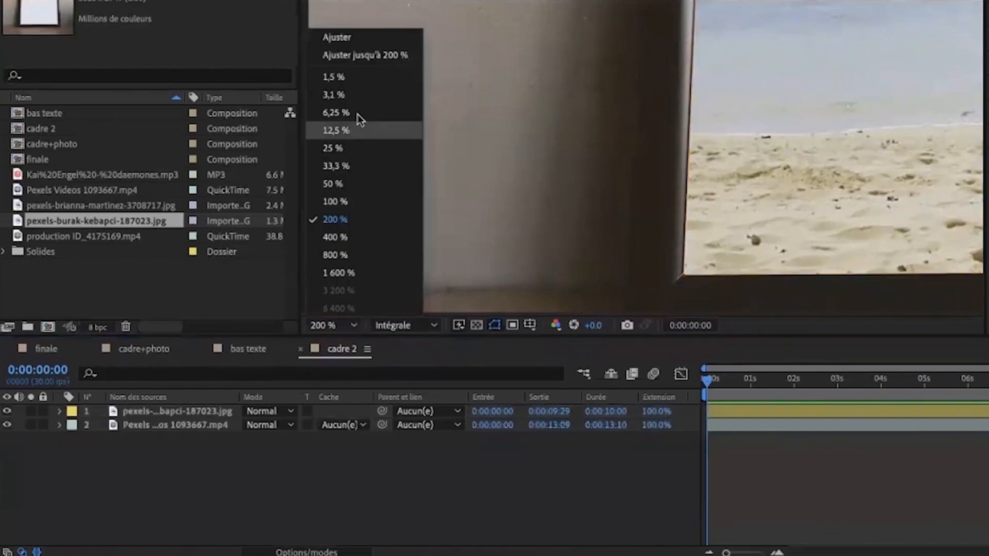
pyautogui.click(363, 56)
pyautogui.click(692, 164)
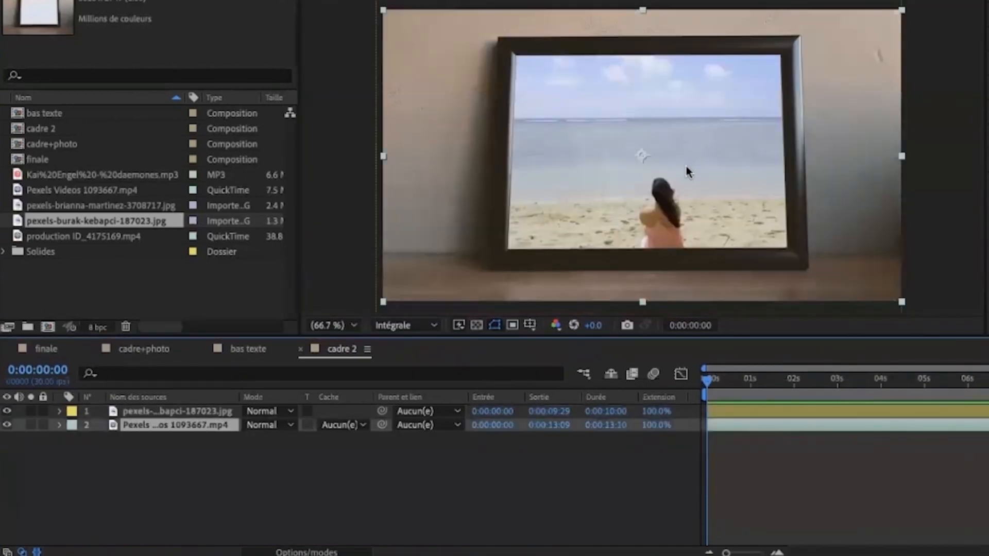
pyautogui.moveTo(686, 166); pyautogui.dragTo(697, 132)
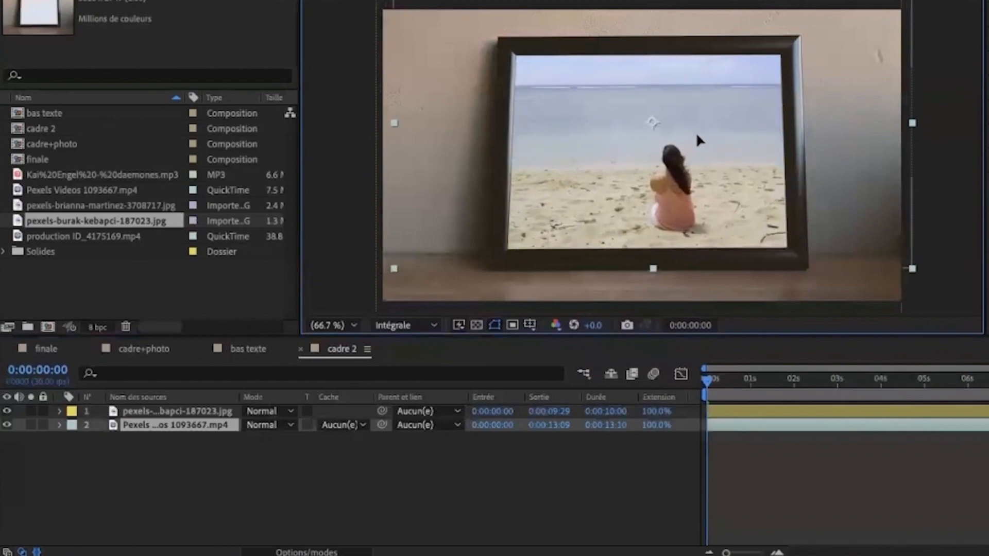
# Add the rainy window photo as the top layer of cadre 2, scale it to 186% and shift its plain glass over the frame.
pyautogui.moveTo(78, 205); pyautogui.dragTo(116, 415)
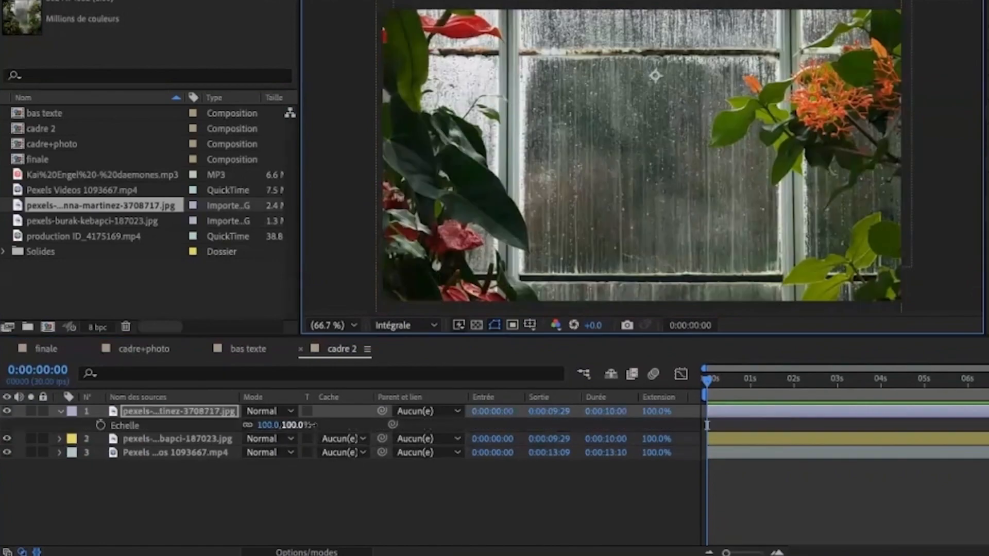
pyautogui.moveTo(293, 425); pyautogui.dragTo(339, 425)
pyautogui.moveTo(524, 178)
pyautogui.mouseDown()
pyautogui.moveTo(547, 129)
pyautogui.moveTo(537, 171)
pyautogui.mouseUp()
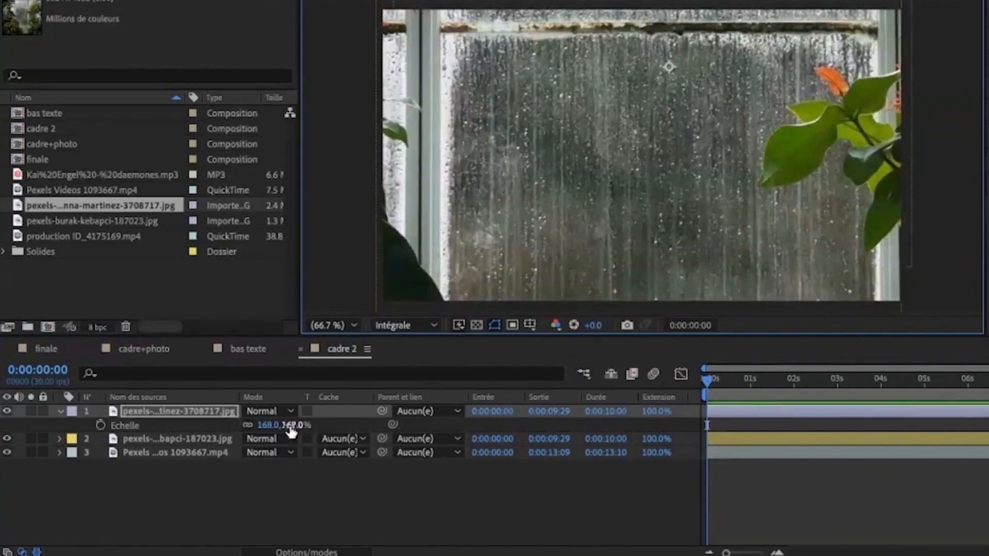
pyautogui.moveTo(291, 426); pyautogui.dragTo(304, 426)
pyautogui.moveTo(589, 173); pyautogui.dragTo(726, 181)
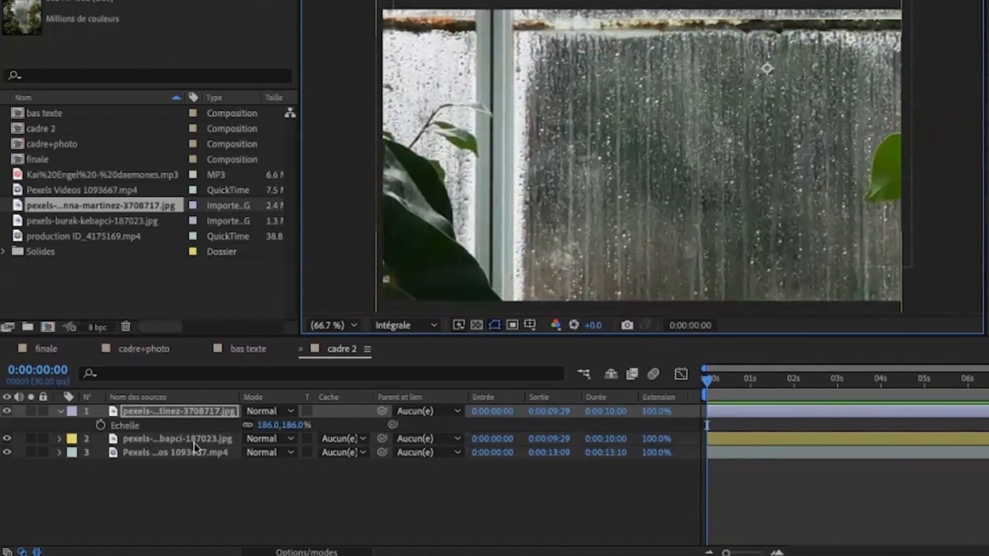
# Copy Masque 1 from the frame photo layer onto the window photo layer, leaving it in Addition mode with Inversé off.
pyautogui.click(193, 443)
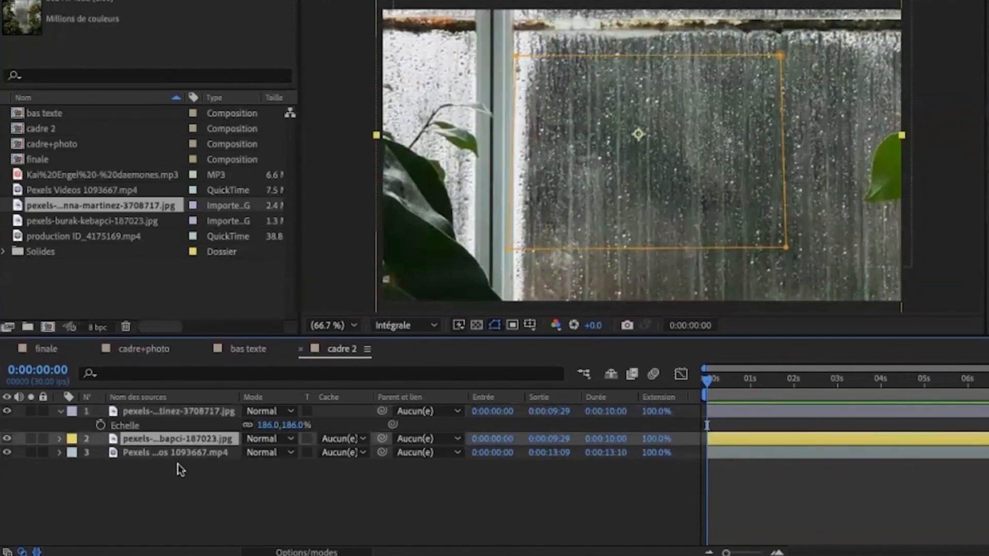
pyautogui.press('m')
pyautogui.click(178, 414)
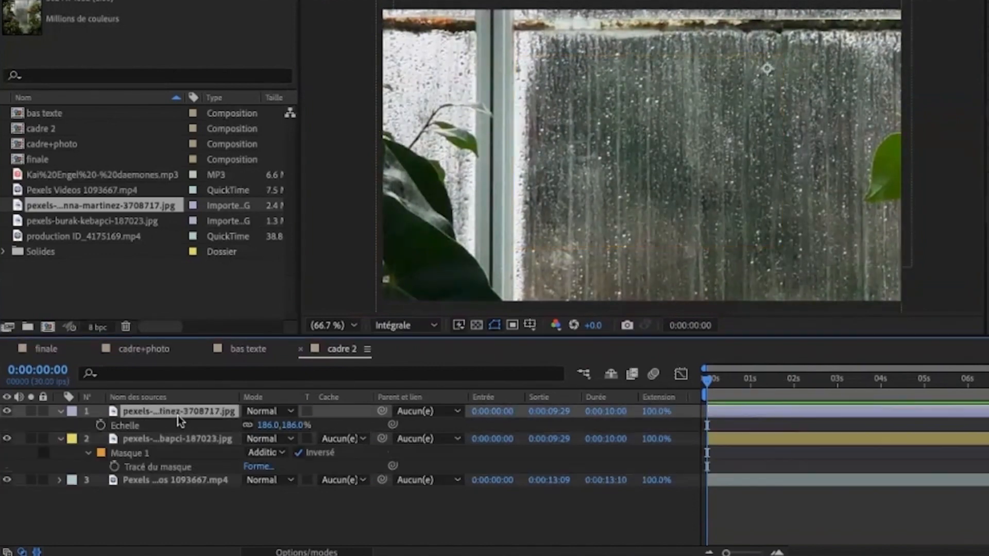
pyautogui.hotkey('ctrl', 'v')
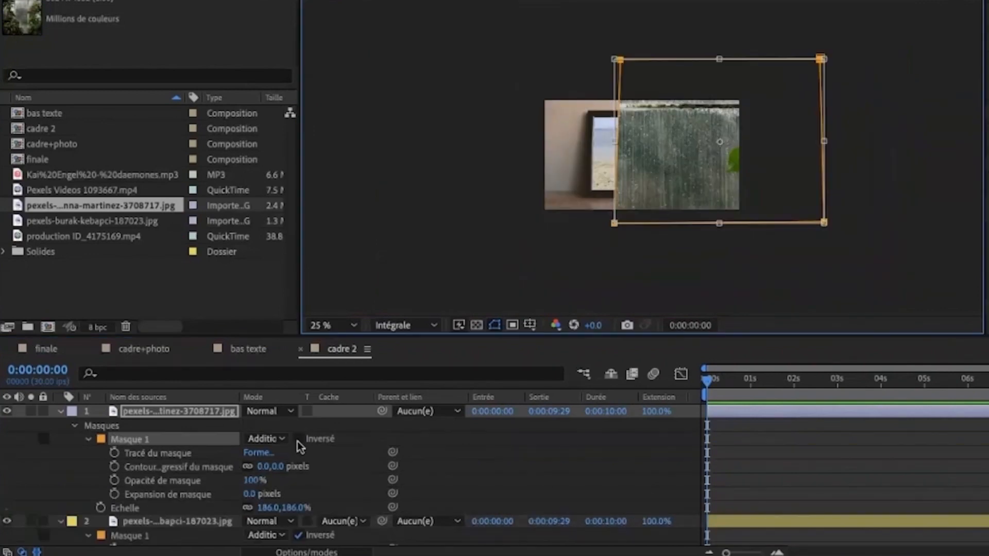
pyautogui.click(298, 439)
pyautogui.click(299, 441)
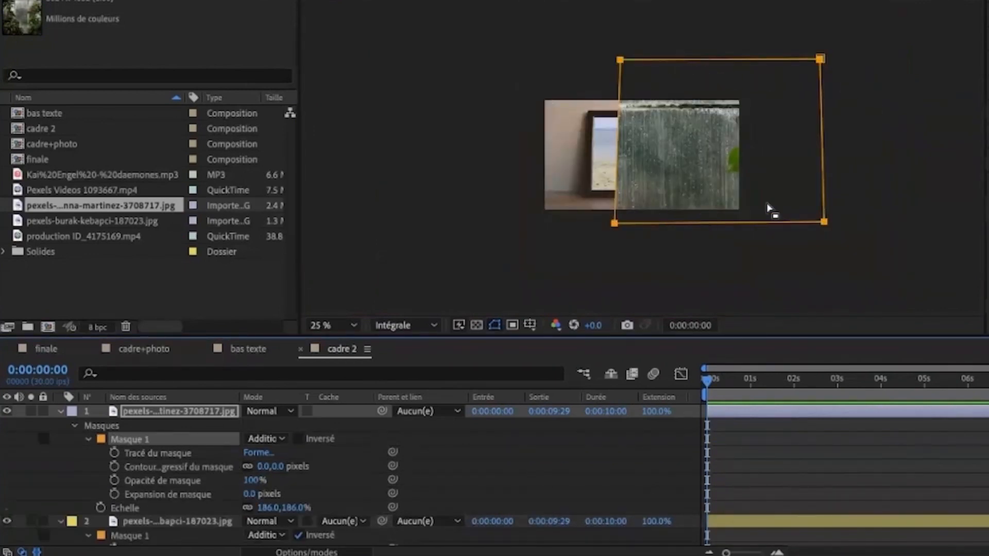
# Toggle the visibility of the mask paths in the composition view to check how they are displayed.
pyautogui.click(495, 325)
pyautogui.click(495, 326)
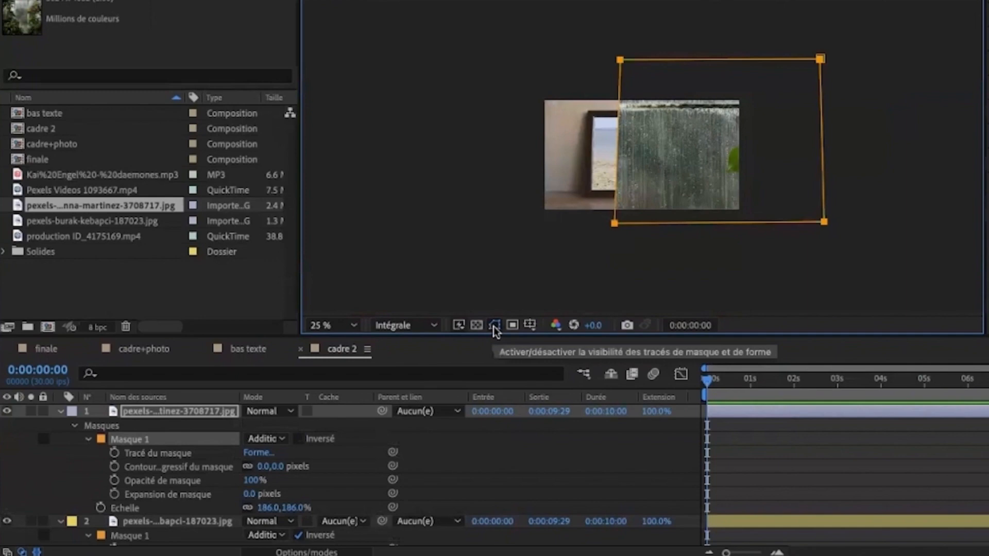
pyautogui.click(494, 326)
pyautogui.click(495, 325)
pyautogui.click(495, 325)
pyautogui.click(495, 325)
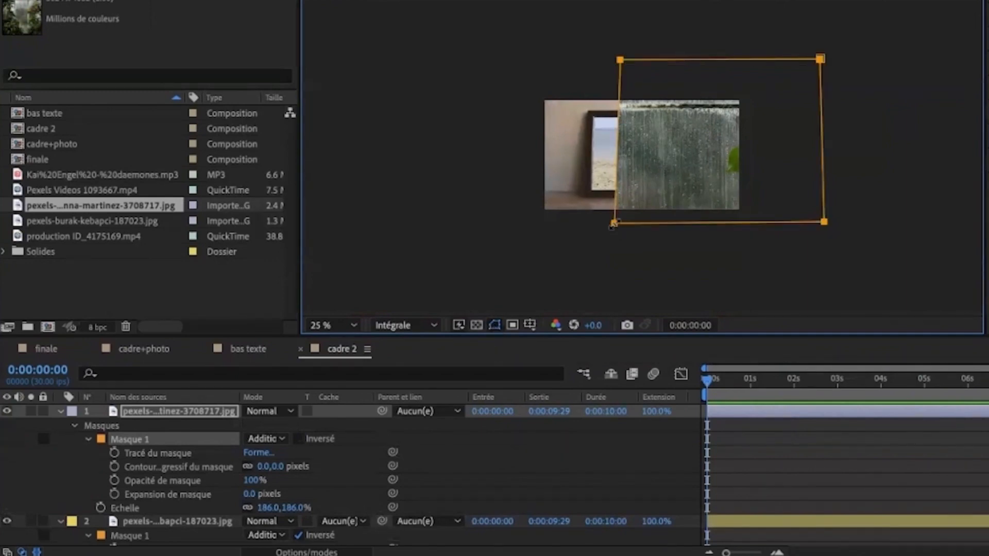
# Free-transform the window photo's mask, scaling and moving it to match the inner opening of the frame.
pyautogui.doubleClick(613, 225)
pyautogui.moveTo(615, 225); pyautogui.dragTo(672, 184)
pyautogui.moveTo(716, 136); pyautogui.dragTo(618, 156)
pyautogui.moveTo(574, 205); pyautogui.dragTo(606, 184)
pyautogui.moveTo(639, 147); pyautogui.dragTo(617, 168)
pyautogui.moveTo(704, 101); pyautogui.dragTo(699, 118)
pyautogui.moveTo(699, 205); pyautogui.dragTo(694, 205)
pyautogui.click(714, 211)
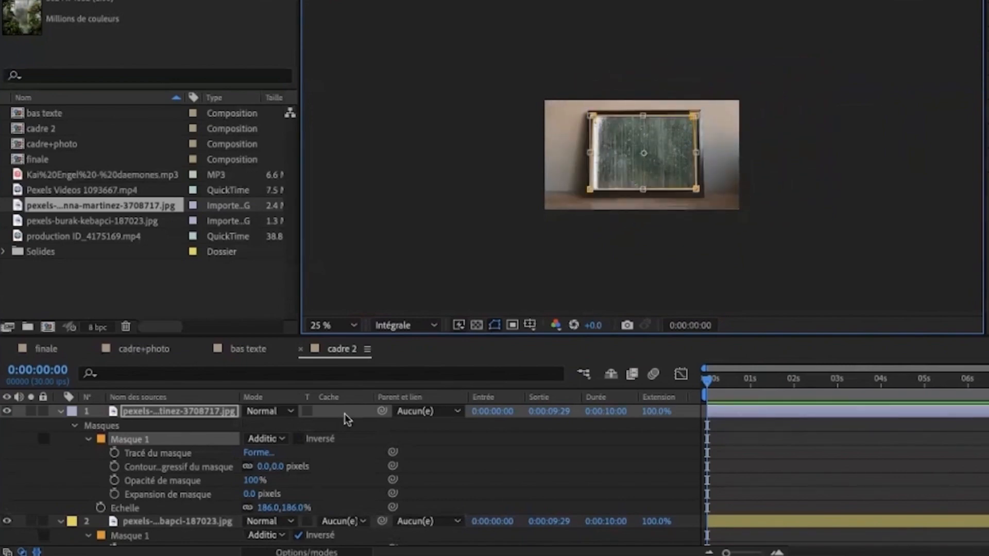
# Feather Masque 1 on the window photo layer so the edges of the glass fade softly inside the frame.
pyautogui.click(332, 325)
pyautogui.click(376, 56)
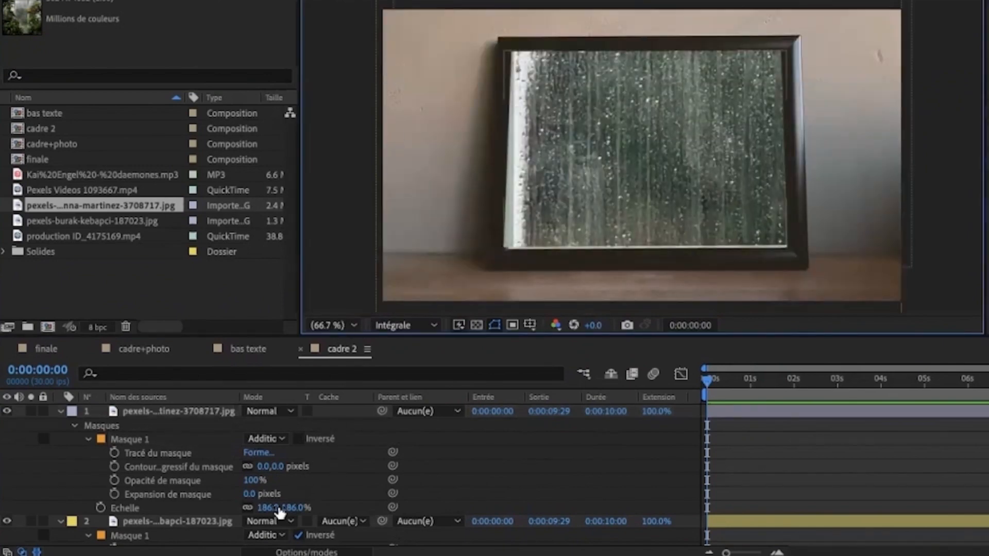
pyautogui.moveTo(263, 467); pyautogui.dragTo(282, 465)
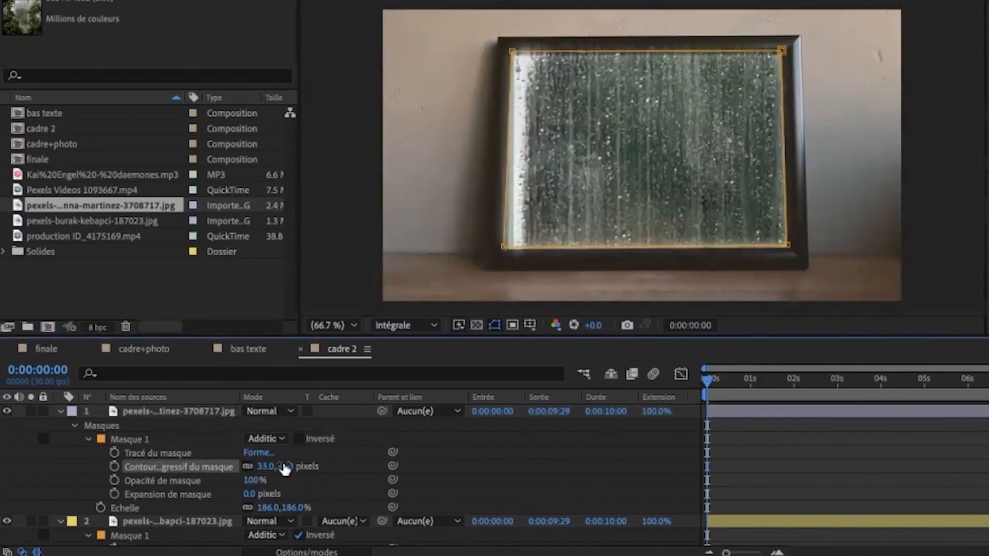
pyautogui.click(564, 60)
# Set the window photo layer's blending mode to Eclaircir and its opacity to 36%.
pyautogui.press('t')
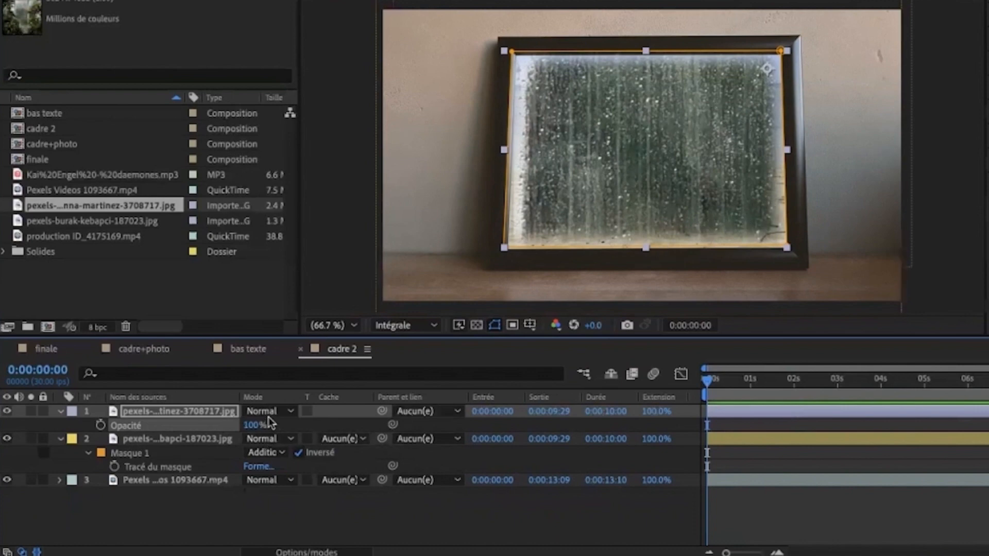
pyautogui.moveTo(267, 337); pyautogui.dragTo(268, 293)
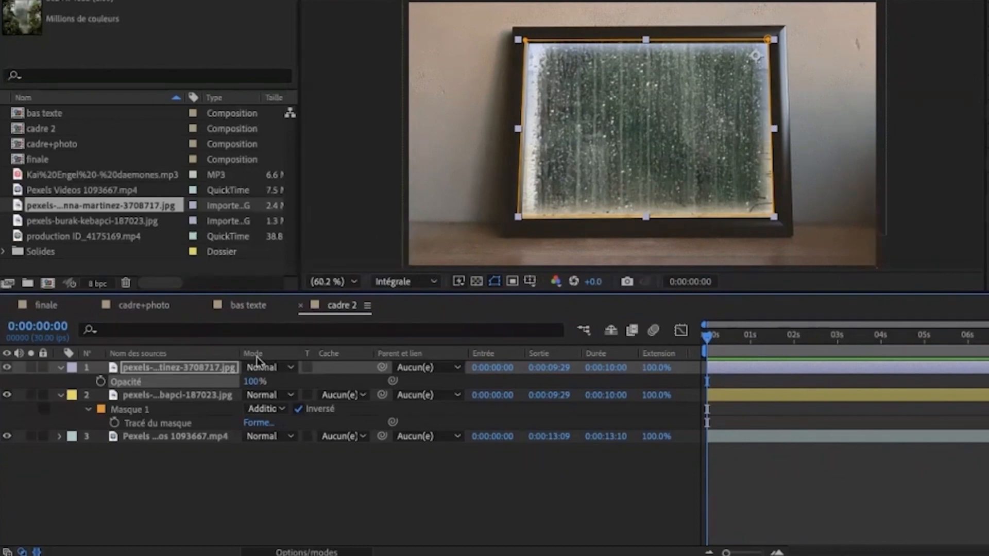
pyautogui.rightClick(216, 354)
pyautogui.moveTo(268, 413)
pyautogui.click(342, 469)
pyautogui.click(291, 367)
pyautogui.scroll(-3, 331, 544)
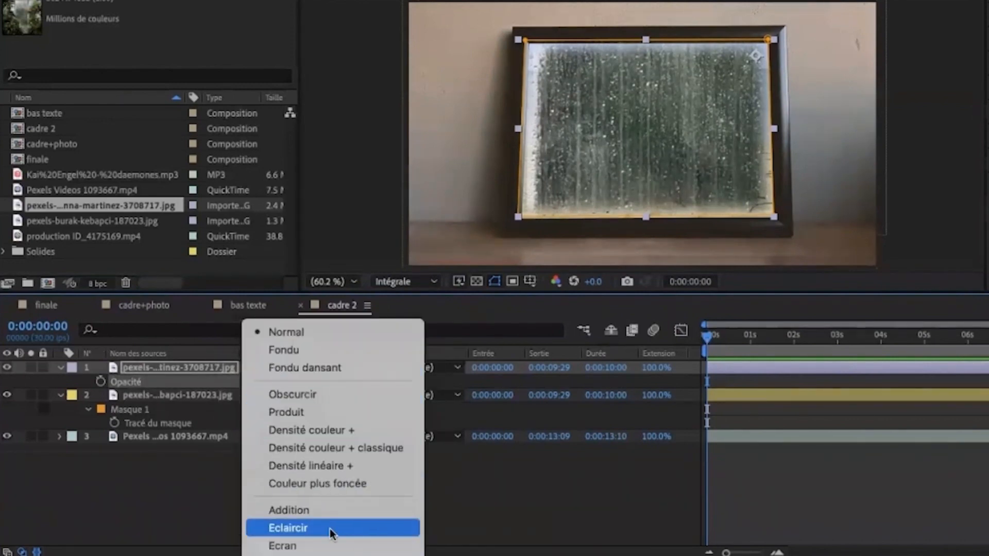
pyautogui.click(332, 530)
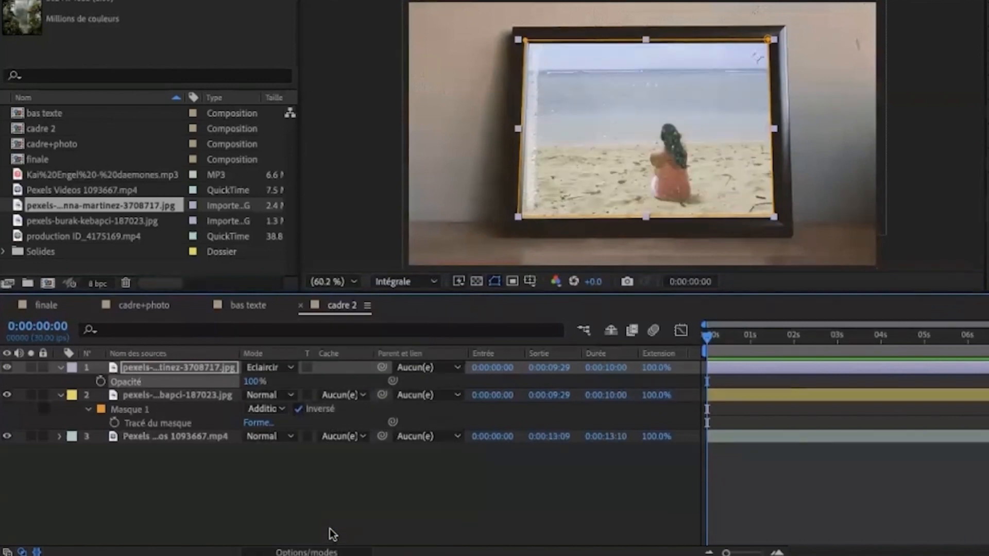
pyautogui.moveTo(254, 381)
pyautogui.mouseDown()
pyautogui.moveTo(200, 383)
pyautogui.moveTo(256, 382)
pyautogui.mouseUp()
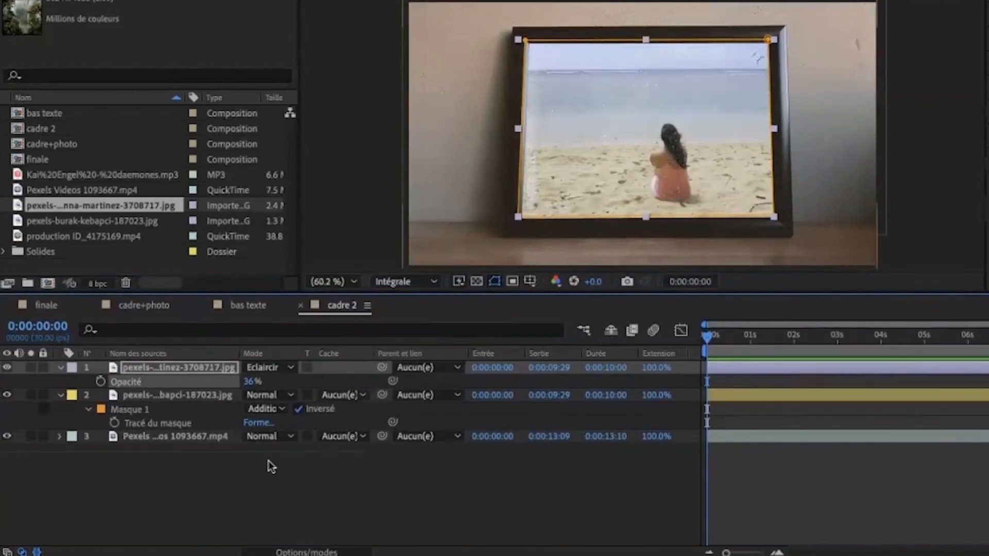
# Compare the picture with and without the window photo overlay in an enlarged view, and scrub through the first seconds.
pyautogui.click(8, 369)
pyautogui.click(8, 369)
pyautogui.click(8, 369)
pyautogui.click(8, 369)
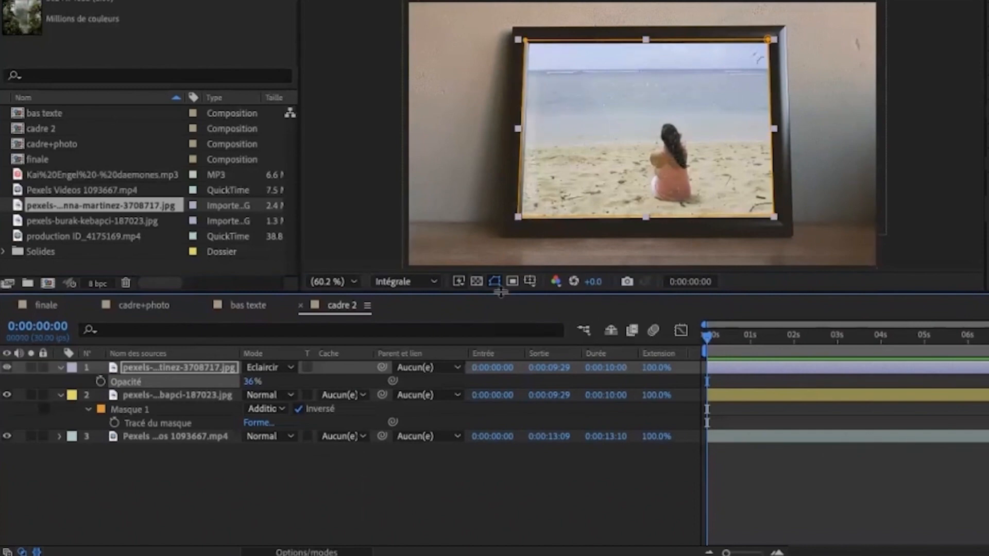
pyautogui.moveTo(501, 292); pyautogui.dragTo(502, 410)
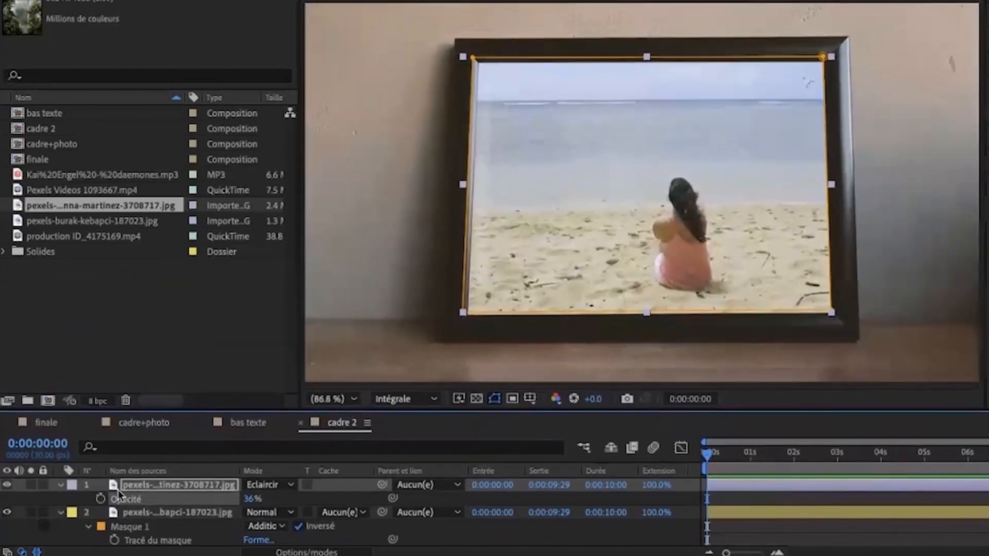
pyautogui.click(7, 486)
pyautogui.click(8, 486)
pyautogui.click(8, 485)
pyautogui.click(8, 486)
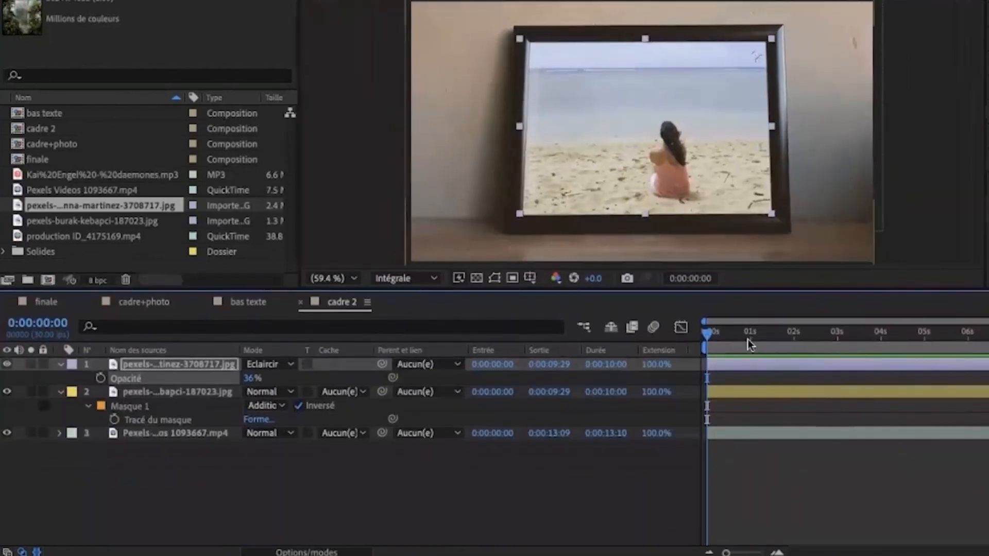
pyautogui.moveTo(747, 335); pyautogui.dragTo(808, 335)
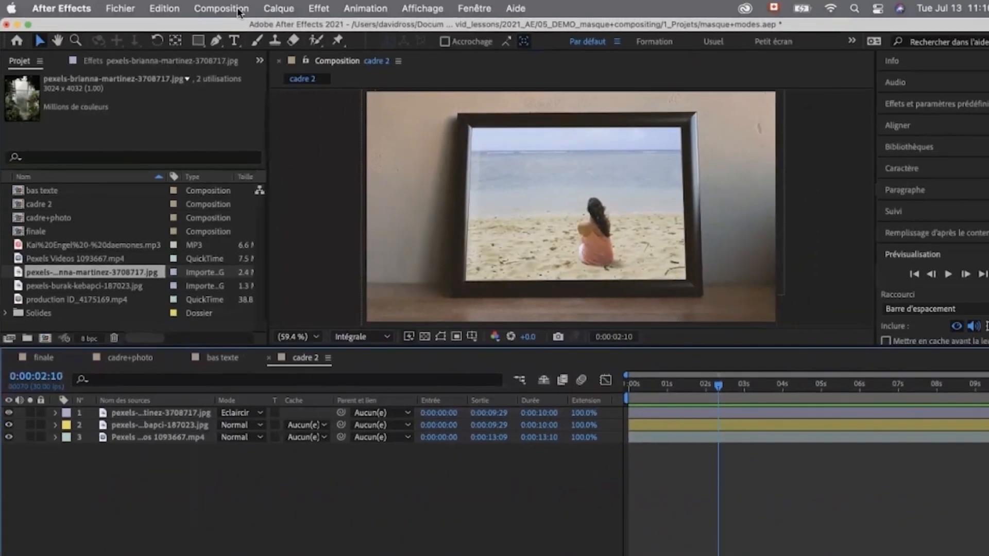
# Create a 1920 x 1080, 30 fps composition named finale 2 with a duration of 0:00:20:00.
pyautogui.click(238, 9)
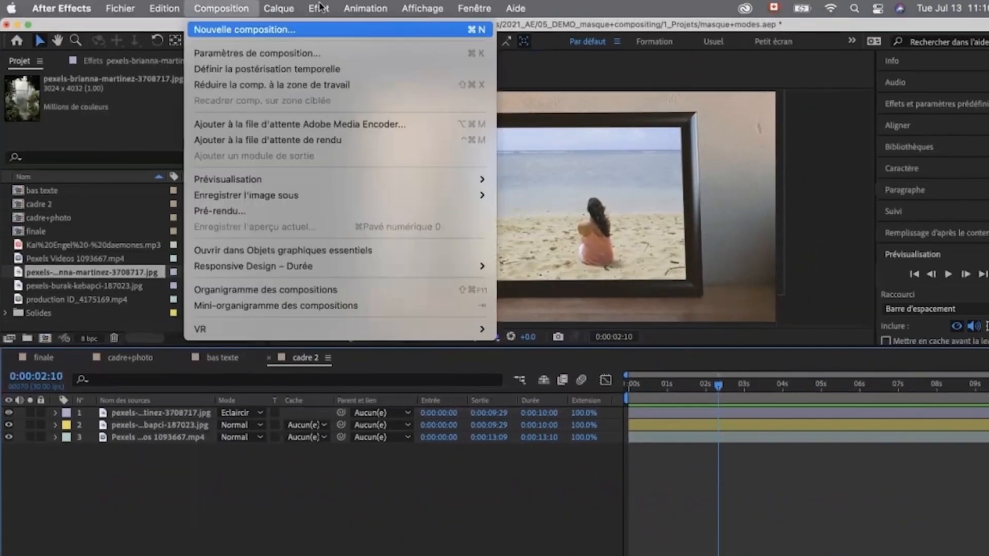
pyautogui.click(228, 29)
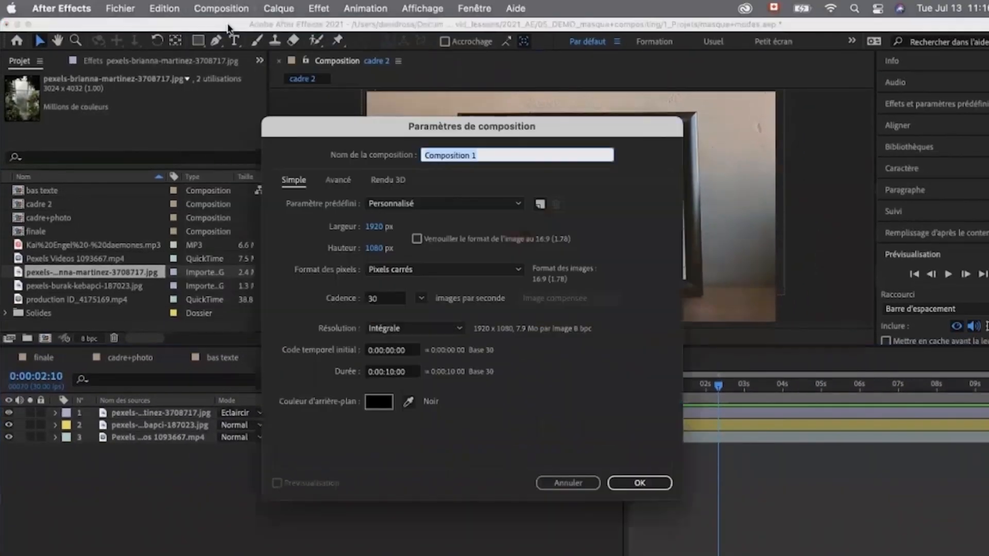
pyautogui.write('finale 2')
pyautogui.click(620, 481)
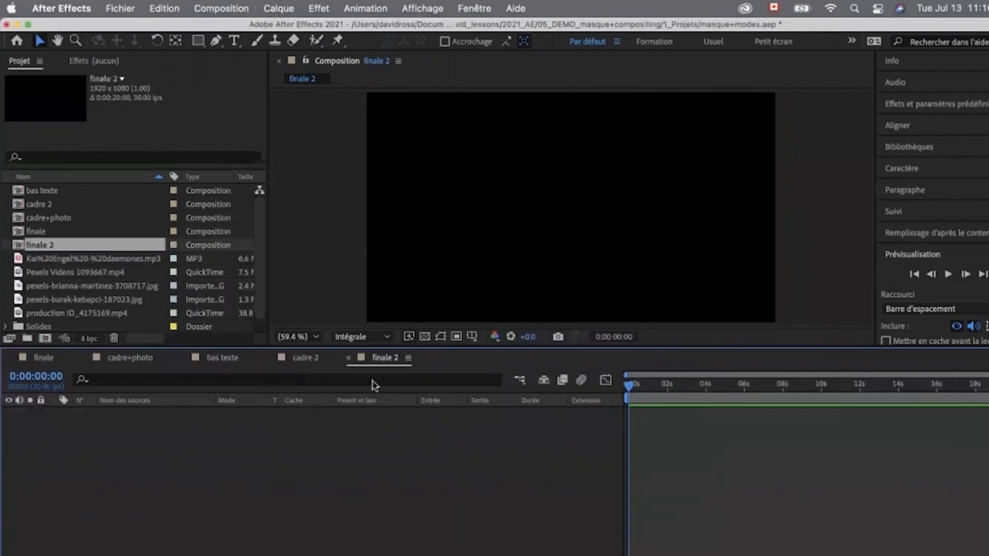
# Add the daemones music file to finale 2 and place the cadre 2 composition above it.
pyautogui.moveTo(91, 263); pyautogui.dragTo(130, 418)
pyautogui.click(33, 209)
pyautogui.moveTo(21, 209); pyautogui.dragTo(127, 414)
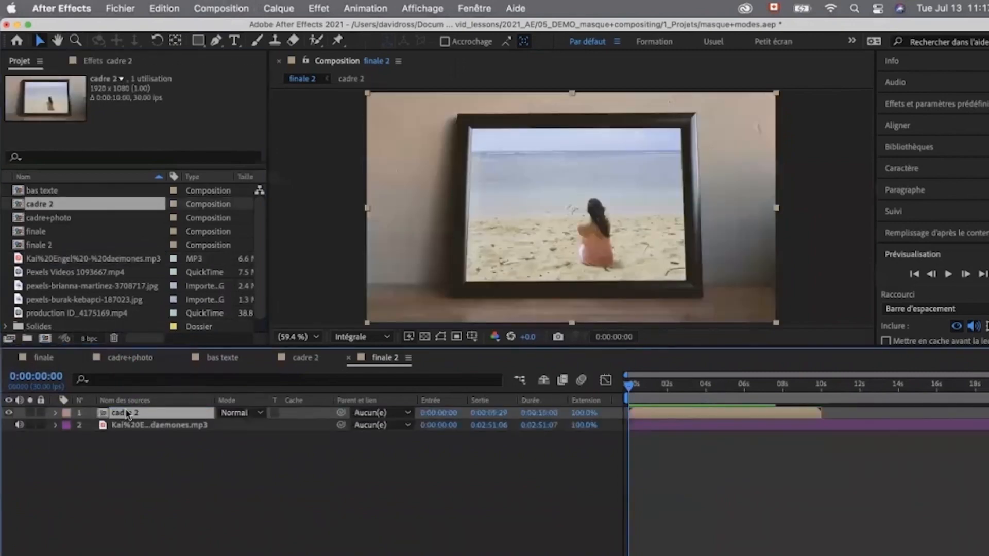
# Preview finale 2, display the music layer's waveform, and shift the cadre 2 layer so it ends at 0:00:12:02.
pyautogui.click(947, 277)
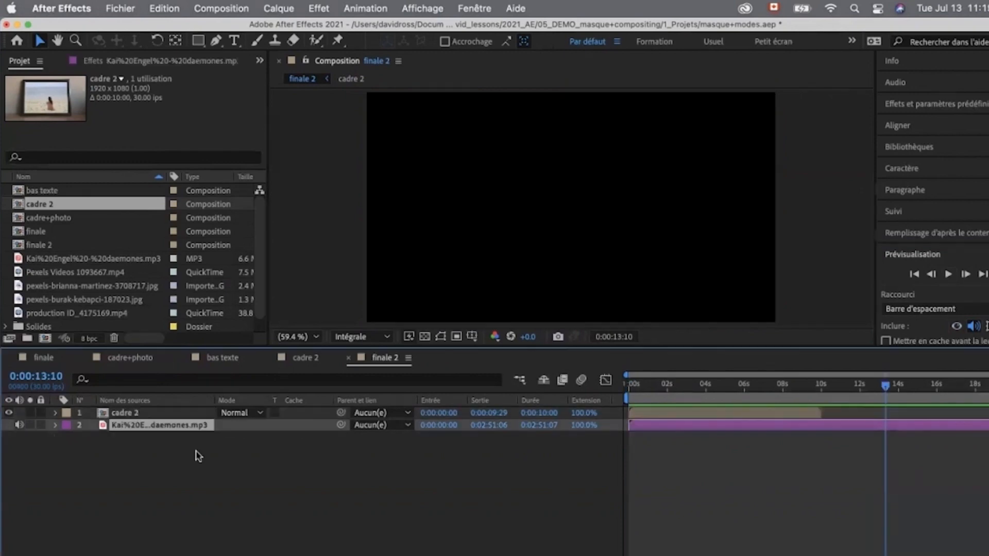
pyautogui.press('l')
pyautogui.press('l')
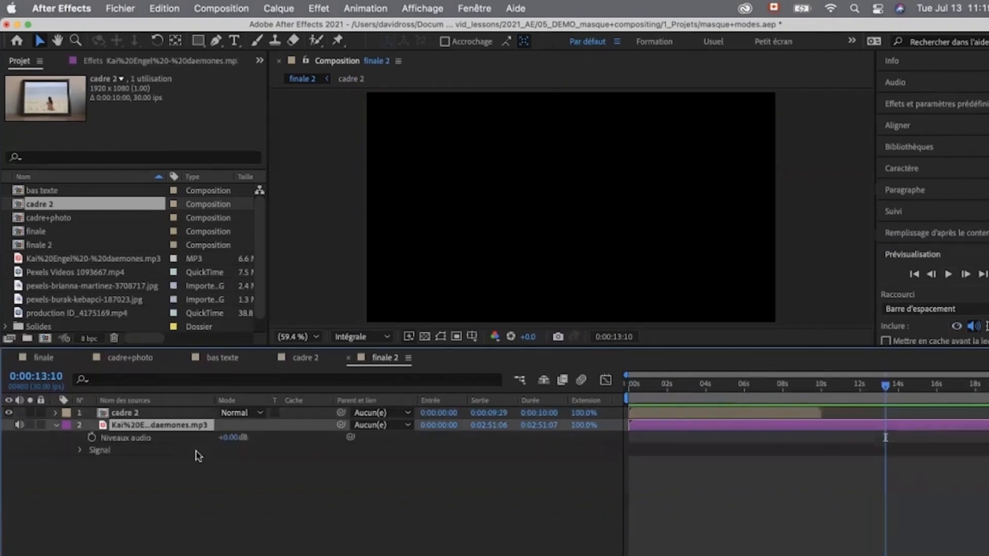
pyautogui.click(80, 451)
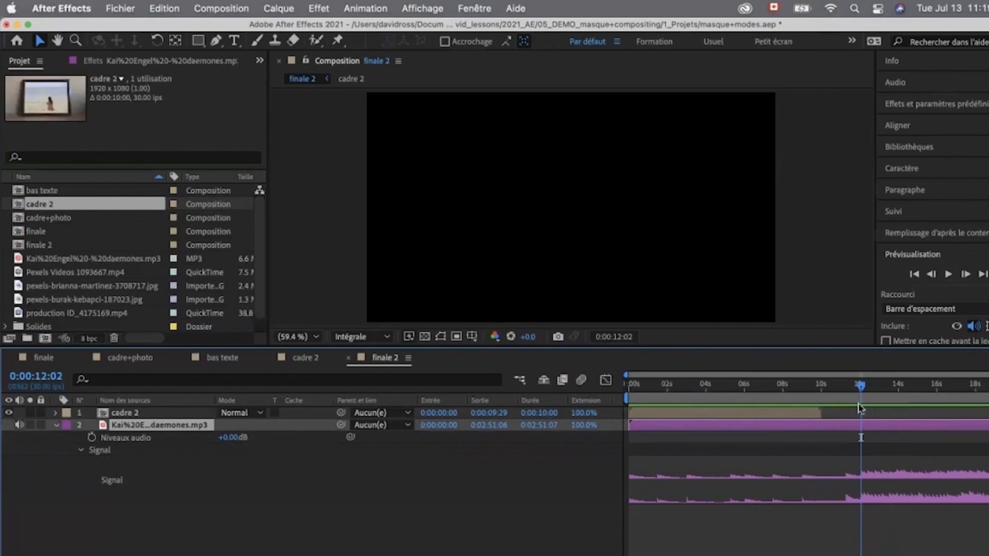
pyautogui.moveTo(796, 412); pyautogui.dragTo(836, 416)
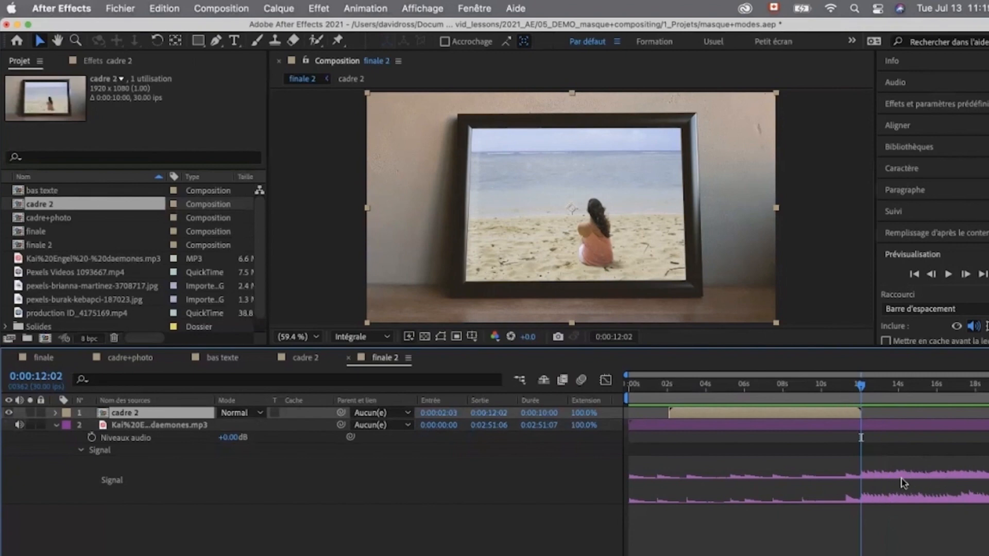
# Add Pexels Videos 1093667.mp4 as the top layer of finale 2 and shift it to start at 0:00:11:09.
pyautogui.click(93, 273)
pyautogui.moveTo(66, 277); pyautogui.dragTo(115, 415)
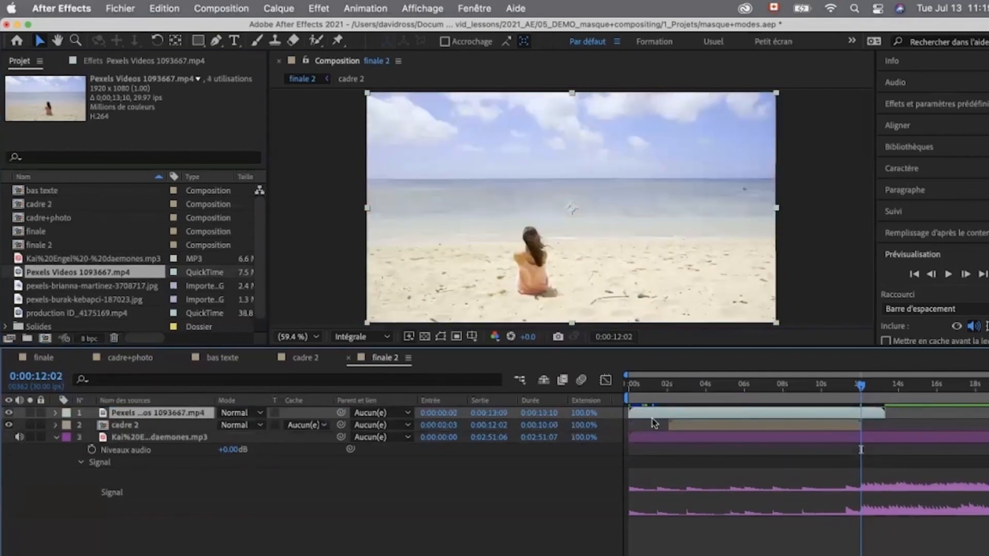
pyautogui.moveTo(662, 415); pyautogui.dragTo(876, 417)
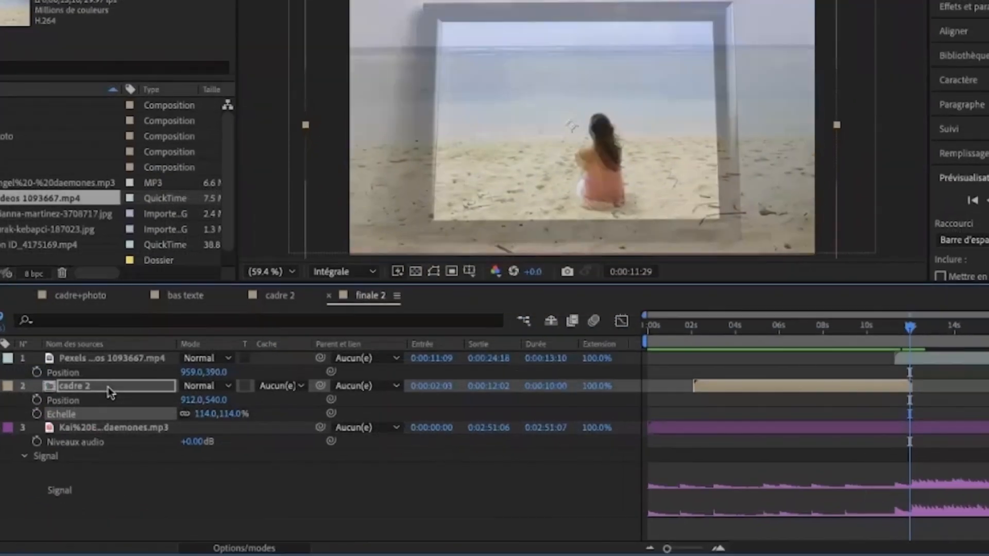
# Show the Position and Scale properties of the cadre 2 layer and set its horizontal position to 905.
pyautogui.press('p')
pyautogui.press('p')
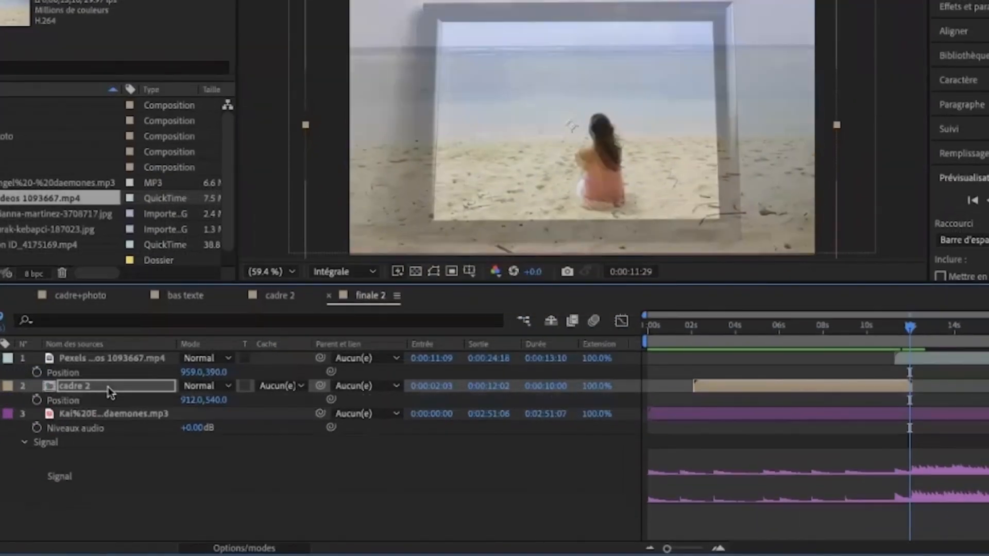
pyautogui.hotkey('shift', 's')
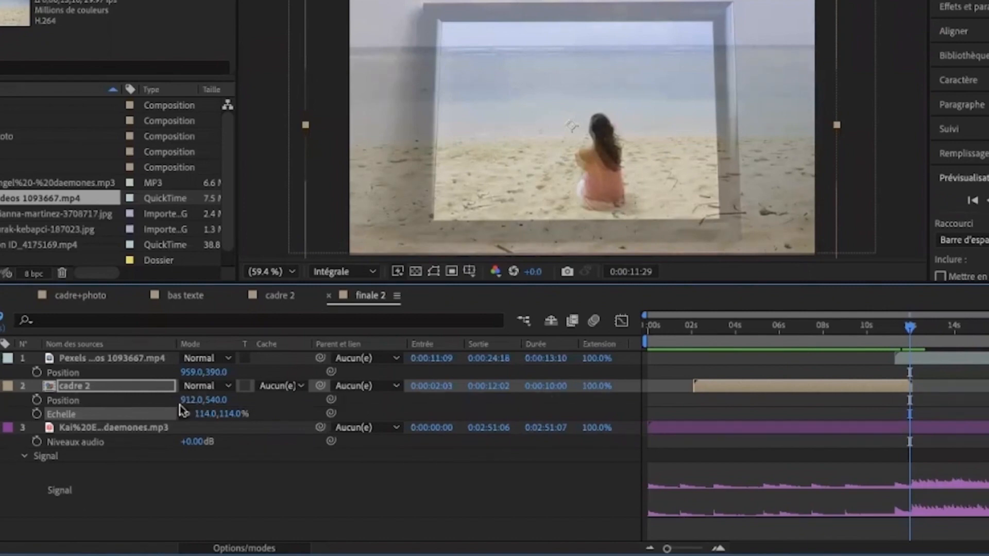
pyautogui.moveTo(187, 407); pyautogui.dragTo(183, 407)
pyautogui.click(338, 352)
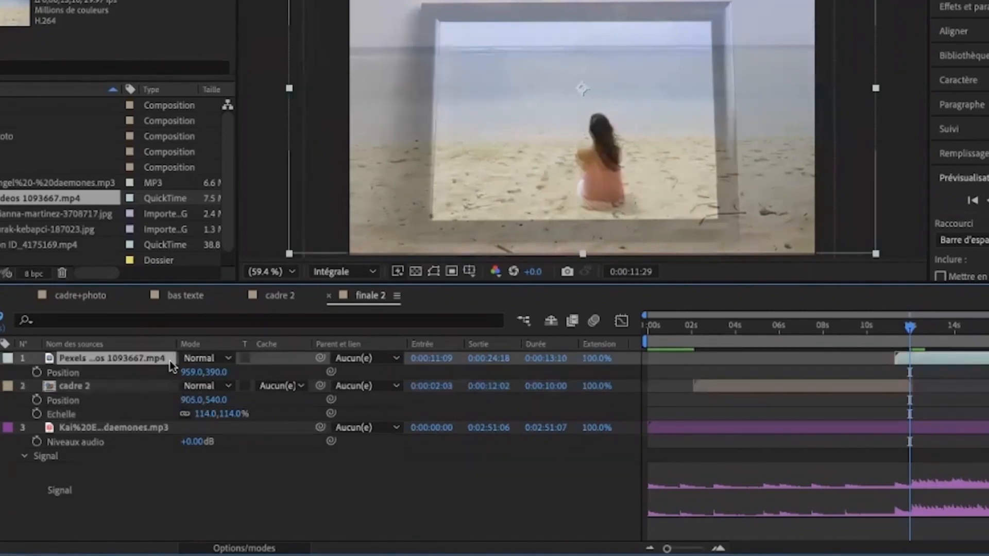
# Shift the Pexels video layer to start at 0:00:12:02 and match cadre 2 to it with position 905, 570 and scale 117%.
pyautogui.press('t')
pyautogui.moveTo(902, 360); pyautogui.dragTo(911, 359)
pyautogui.moveTo(187, 373); pyautogui.dragTo(225, 414)
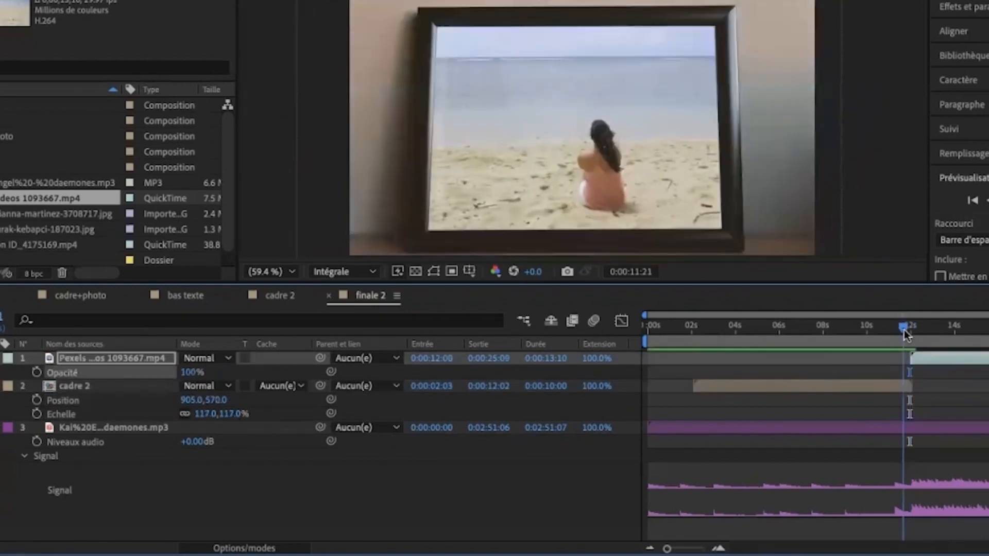
pyautogui.moveTo(911, 330)
pyautogui.mouseDown()
pyautogui.moveTo(953, 336)
pyautogui.moveTo(870, 335)
pyautogui.moveTo(948, 341)
pyautogui.moveTo(904, 335)
pyautogui.moveTo(926, 339)
pyautogui.moveTo(910, 336)
pyautogui.moveTo(918, 357)
pyautogui.moveTo(914, 330)
pyautogui.mouseUp()
pyautogui.click(1, 387)
pyautogui.click(2, 359)
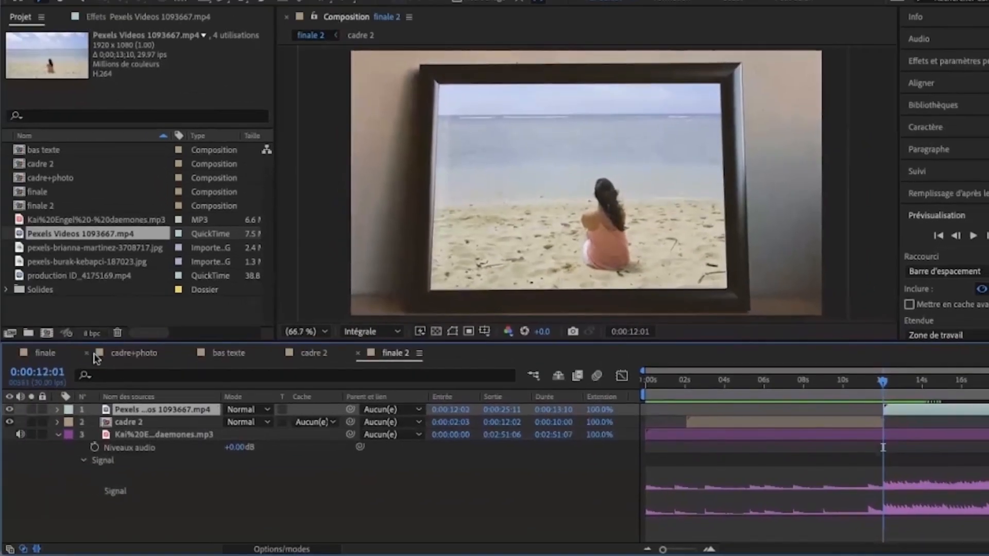
# Open production ID_4175169.mp4 in the footage viewer and review its opening light-leak section against the finale 2 image.
pyautogui.click(70, 249)
pyautogui.click(81, 277)
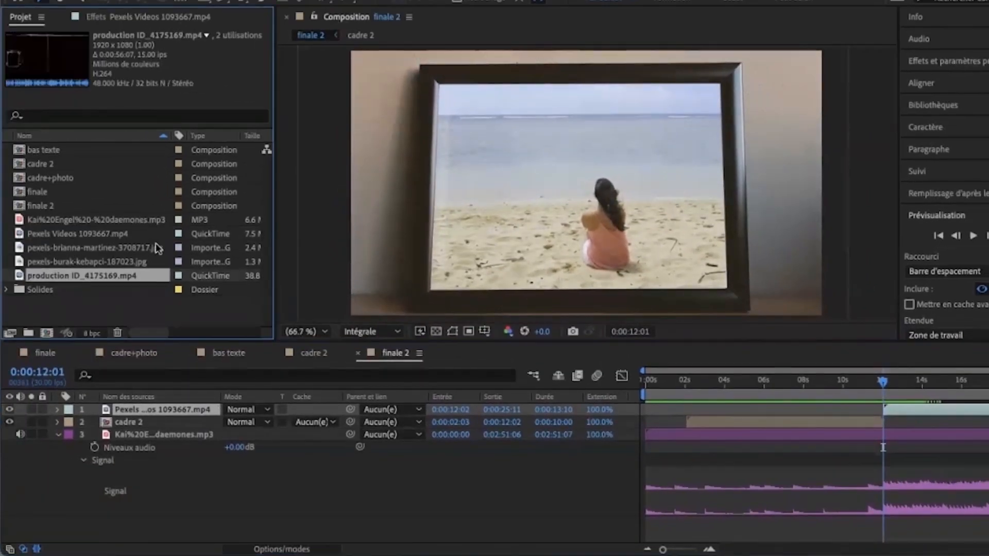
pyautogui.doubleClick(82, 275)
pyautogui.moveTo(297, 301)
pyautogui.mouseDown()
pyautogui.moveTo(283, 302)
pyautogui.moveTo(312, 304)
pyautogui.moveTo(284, 304)
pyautogui.mouseUp()
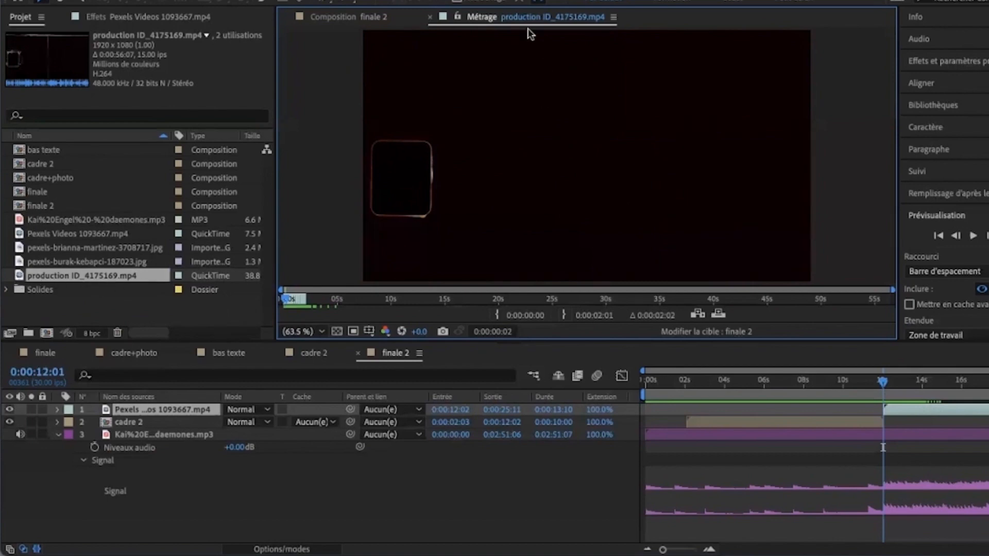
pyautogui.click(352, 19)
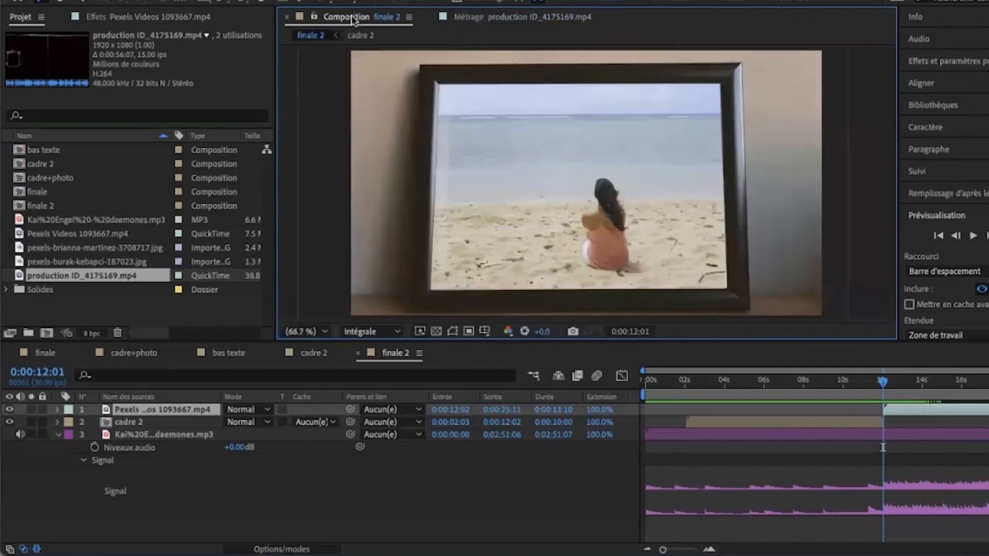
pyautogui.click(530, 18)
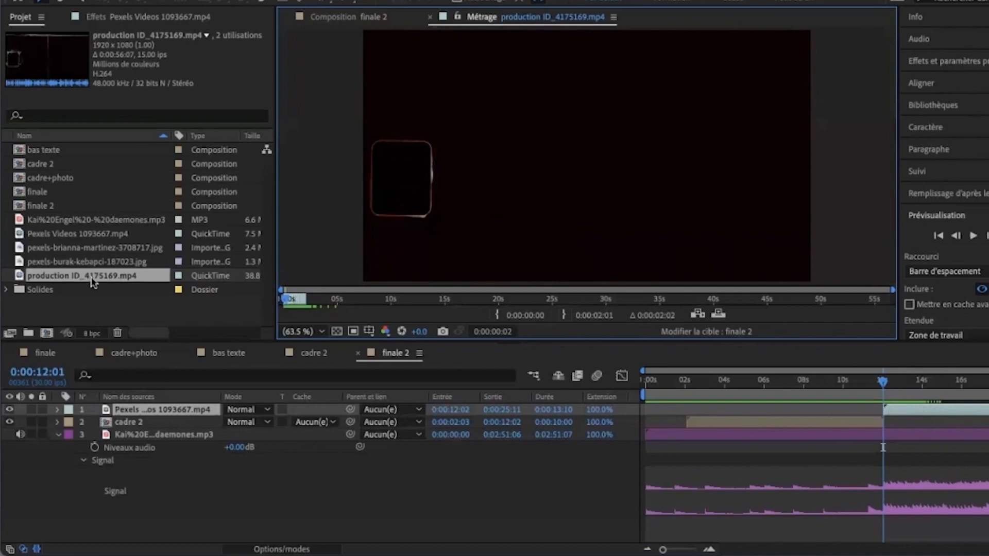
# Add production ID_4175169.mp4 as the top layer of finale 2, start it at 0:00:11:01 and check the cut.
pyautogui.moveTo(90, 278); pyautogui.dragTo(170, 406)
pyautogui.moveTo(655, 412); pyautogui.dragTo(872, 424)
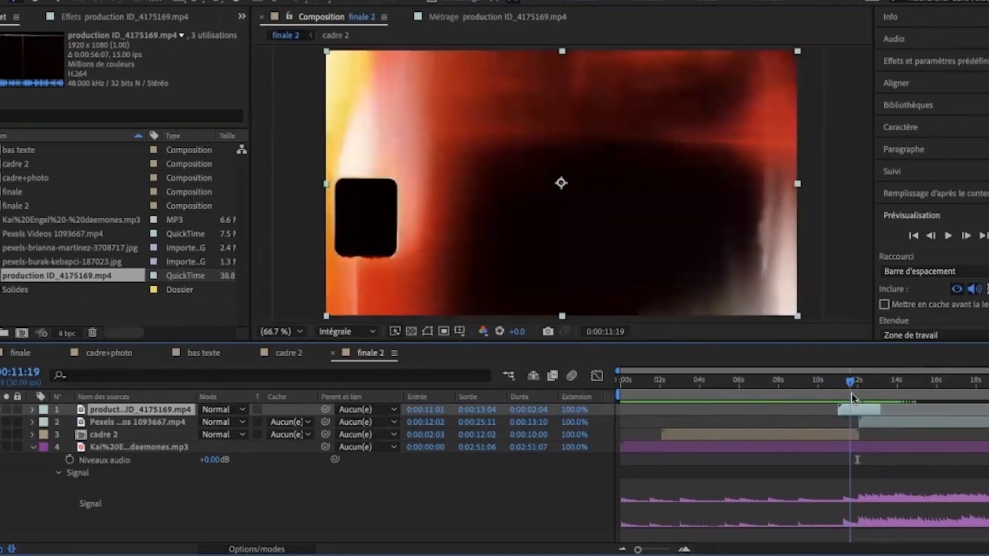
pyautogui.moveTo(852, 394)
pyautogui.mouseDown()
pyautogui.moveTo(837, 393)
pyautogui.moveTo(861, 402)
pyautogui.mouseUp()
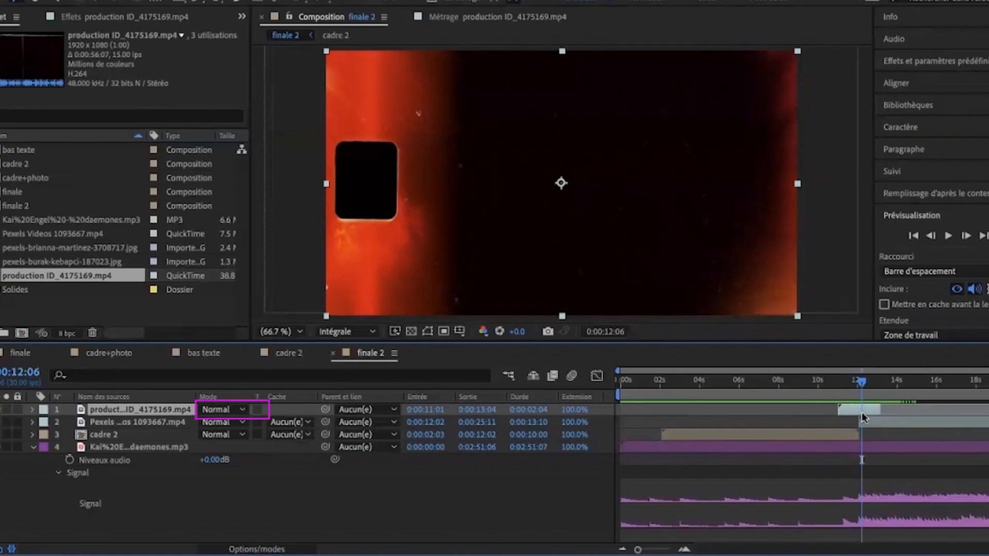
# Set the light-leak layer's blending mode to Eclaircir and shift the layer to start at 0:00:11:07.
pyautogui.click(222, 410)
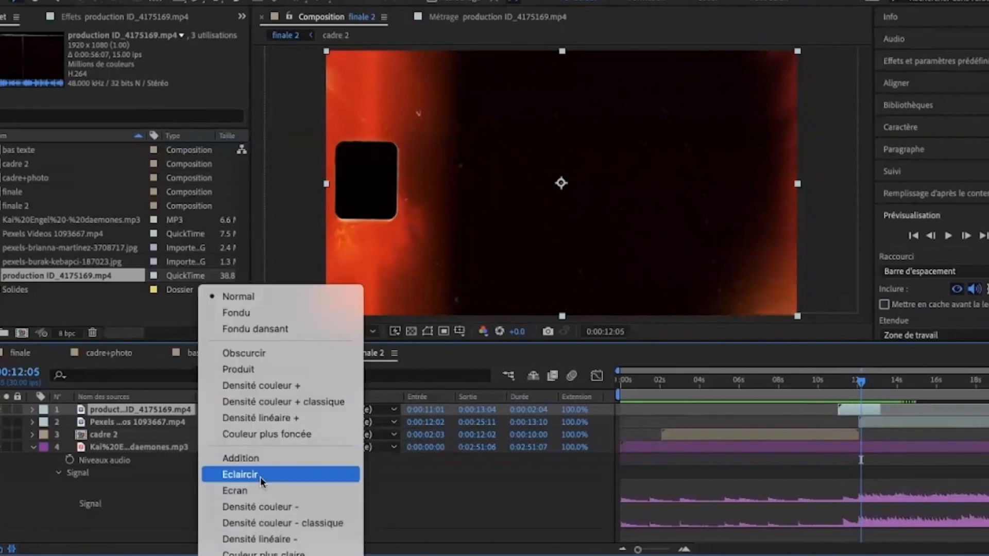
pyautogui.click(261, 474)
pyautogui.moveTo(861, 384); pyautogui.dragTo(858, 415)
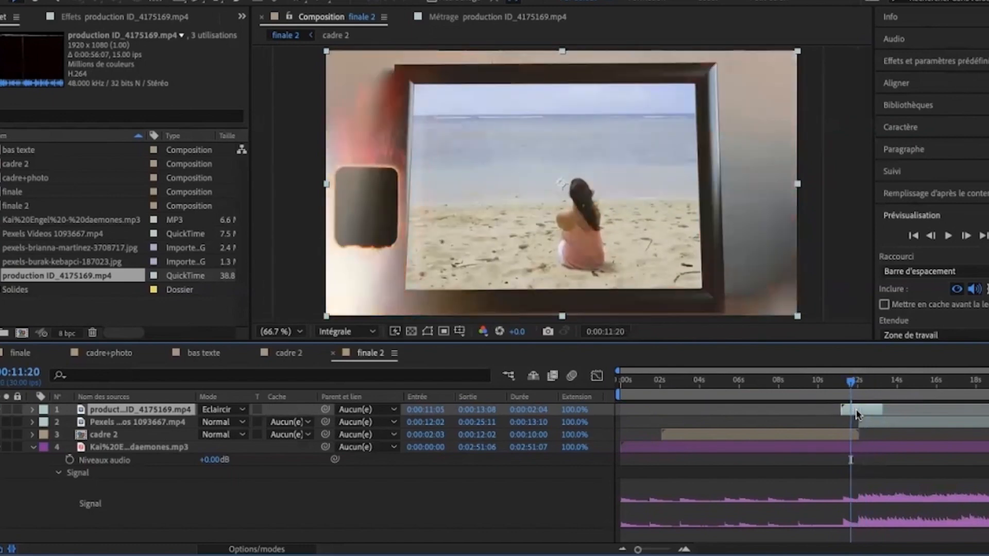
pyautogui.click(850, 386)
pyautogui.press('space')
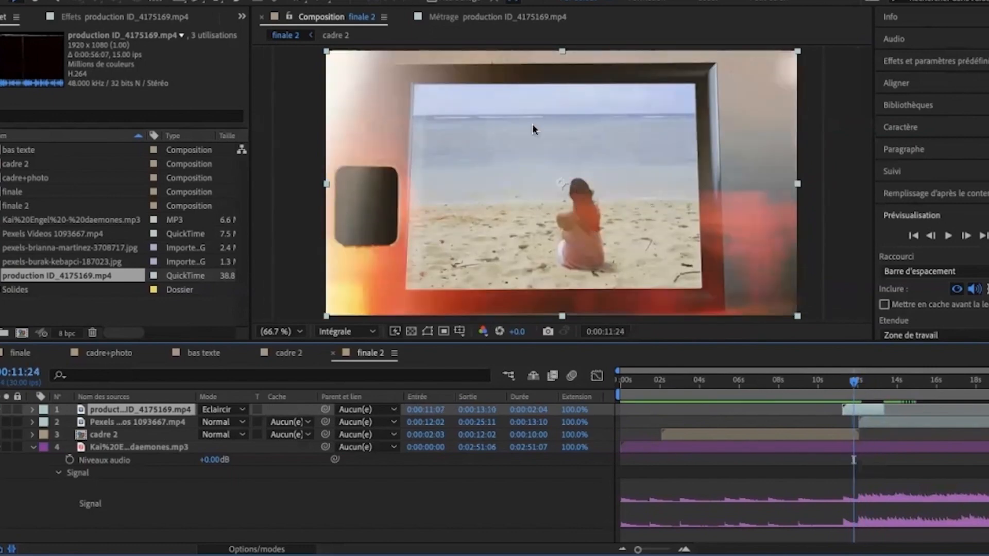
# Scale the light-leak layer to 134%, set its position to 1023, 540 and preview the transition.
pyautogui.press('s')
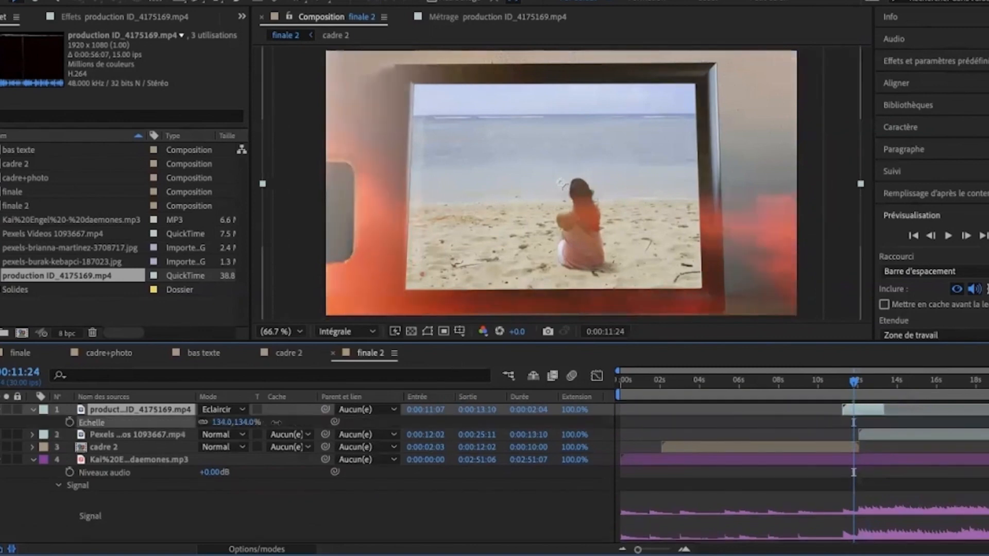
pyautogui.press('p')
pyautogui.moveTo(208, 423); pyautogui.dragTo(255, 416)
pyautogui.press('space')
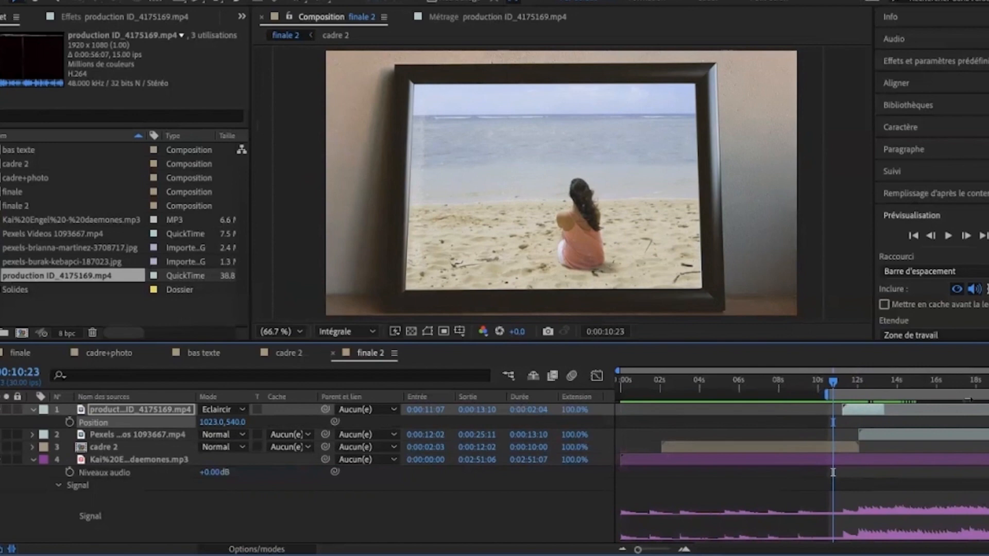
# End the work area at about 14 seconds, fit the light-leak layer between 0:00:11:01 and 0:00:12:16, and preview the transition.
pyautogui.moveTo(968, 401); pyautogui.dragTo(900, 398)
pyautogui.press('space')
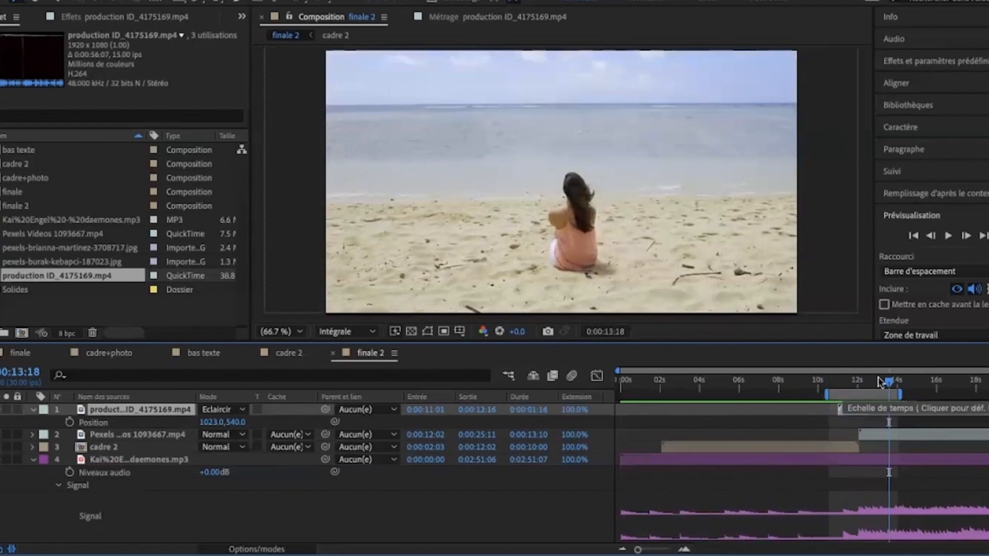
pyautogui.moveTo(883, 384); pyautogui.dragTo(829, 406)
pyautogui.press('space')
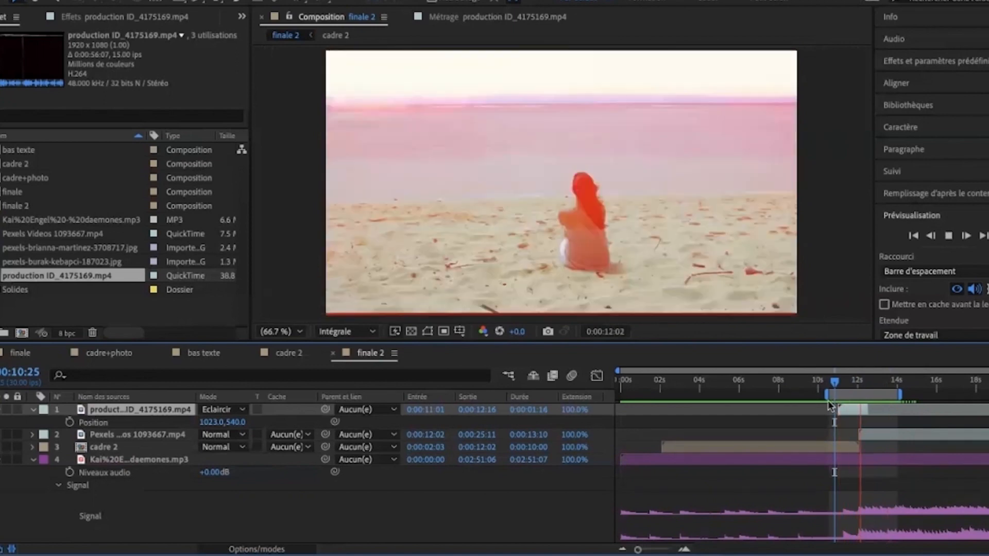
# Add an adjustment layer directly above the Pexels video layer and trim its start to 0:00:12:03.
pyautogui.click(172, 436)
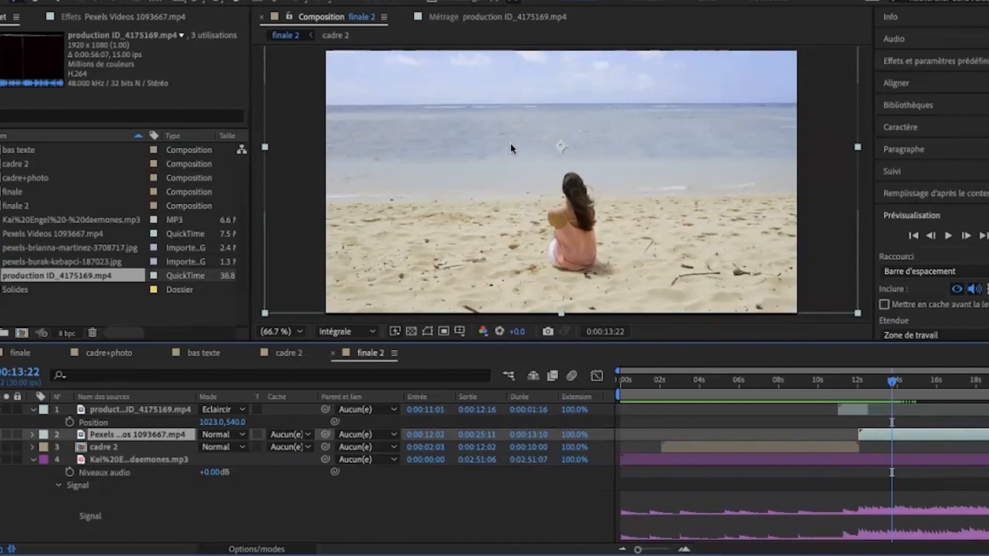
pyautogui.press('space')
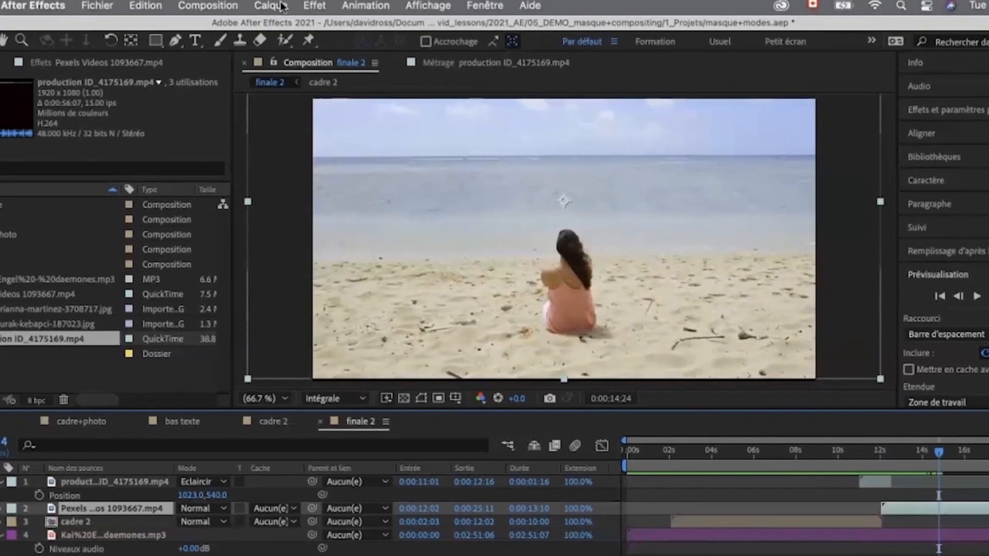
pyautogui.click(282, 7)
pyautogui.moveTo(271, 28)
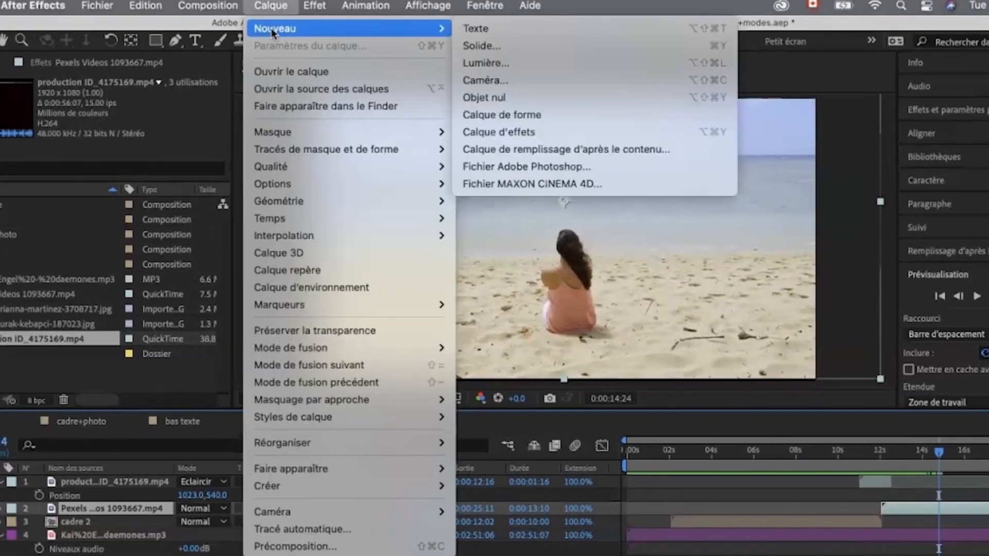
pyautogui.click(554, 138)
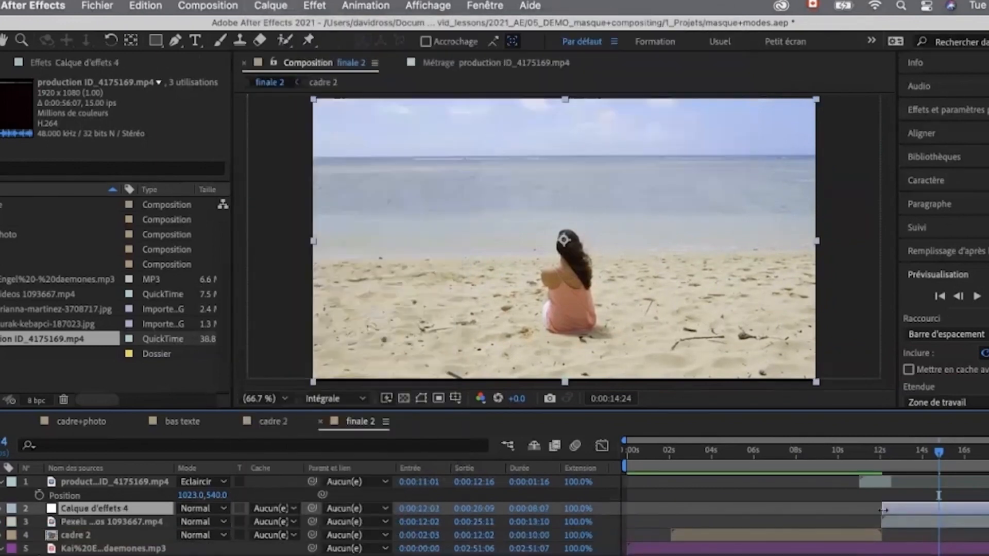
pyautogui.click(958, 524)
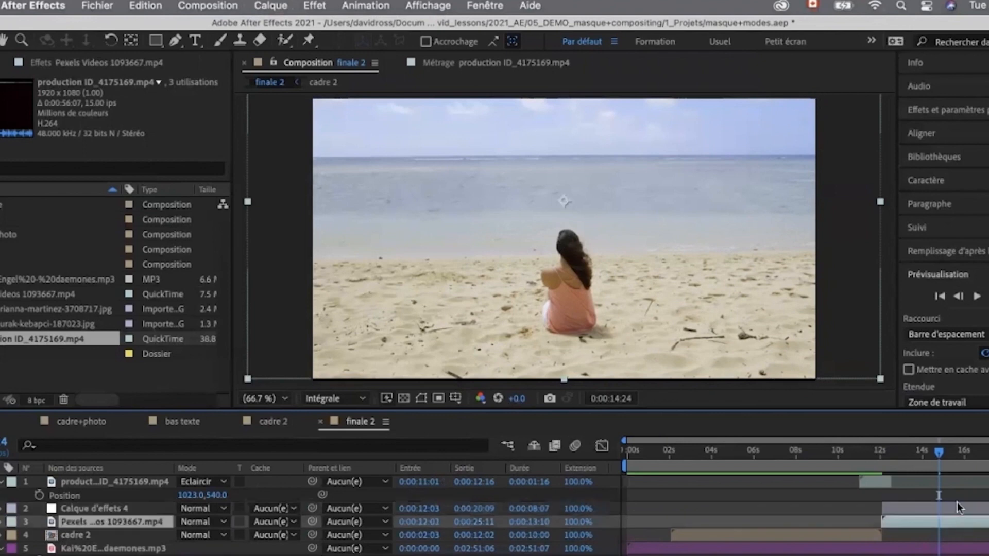
# Apply the Flou encadré accéléré effect to the new adjustment layer.
pyautogui.click(959, 510)
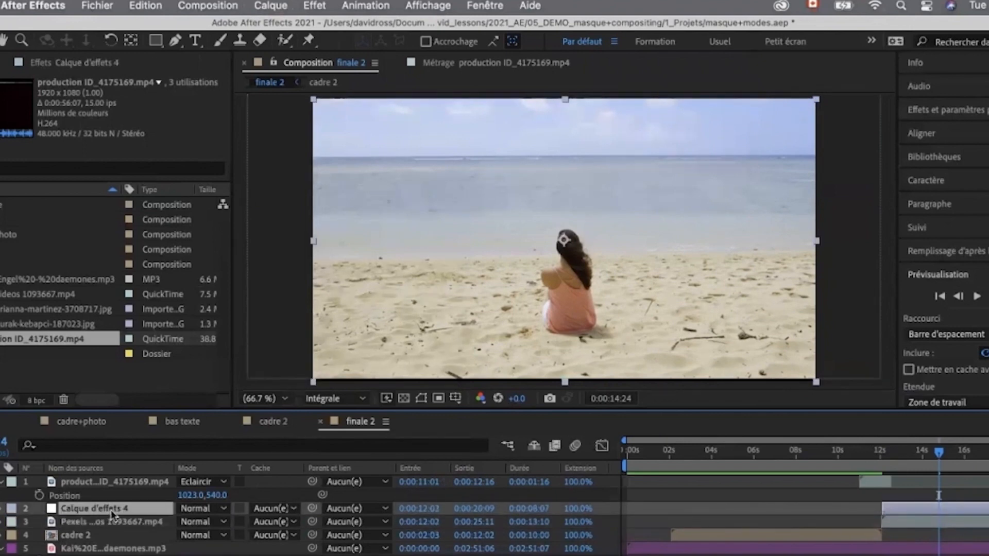
pyautogui.click(315, 6)
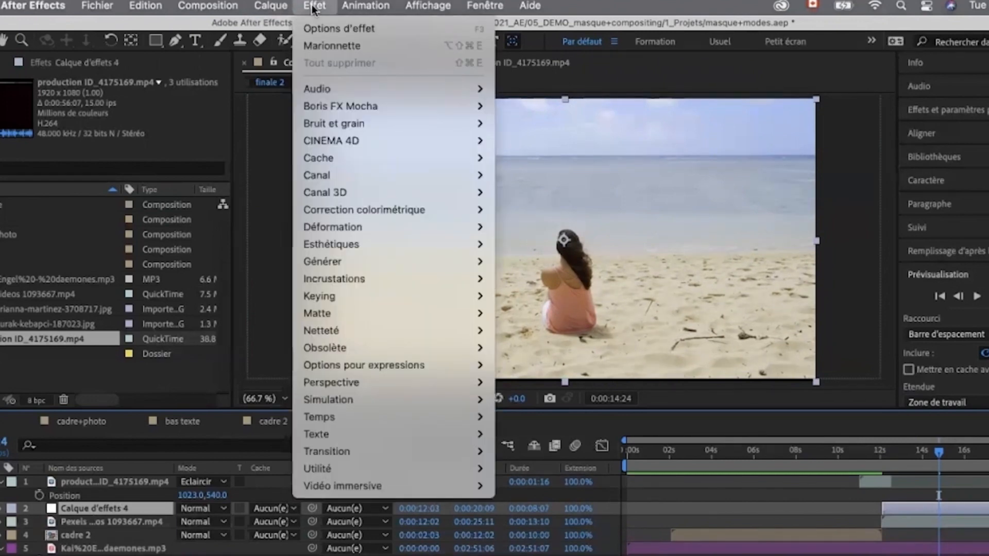
pyautogui.moveTo(361, 330)
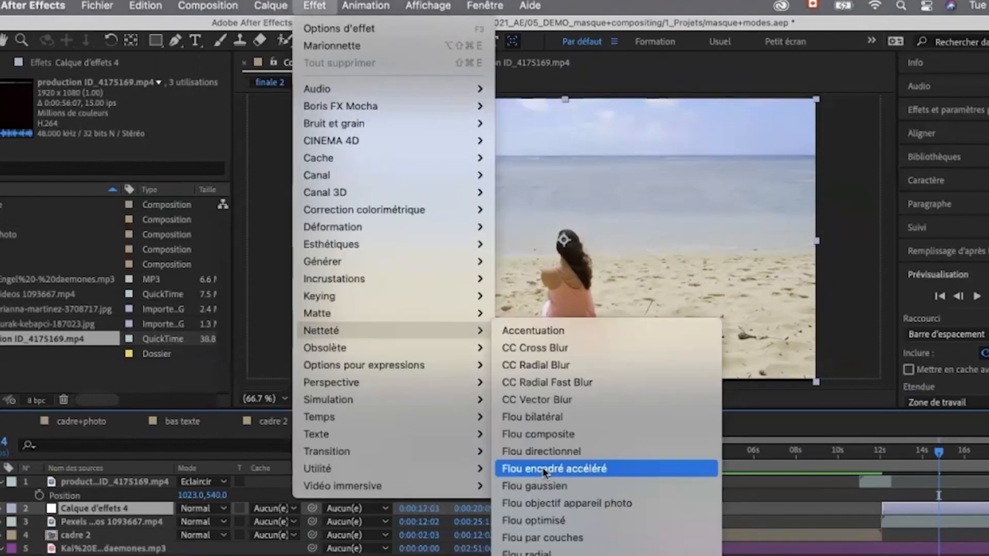
pyautogui.click(545, 469)
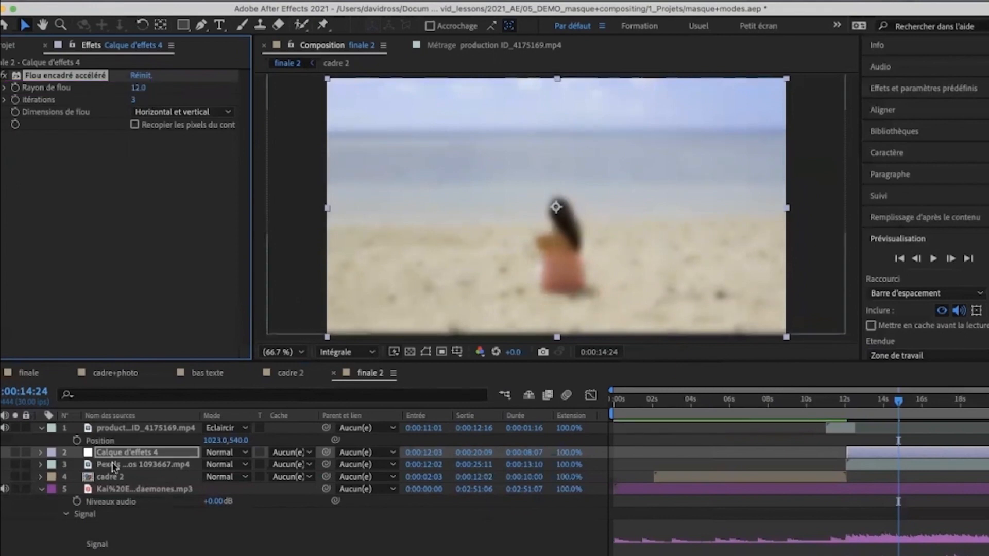
# Set the adjustment layer's blending mode to Incrustation and its blur radius to 21.
pyautogui.click(237, 453)
pyautogui.scroll(-10, 244, 457)
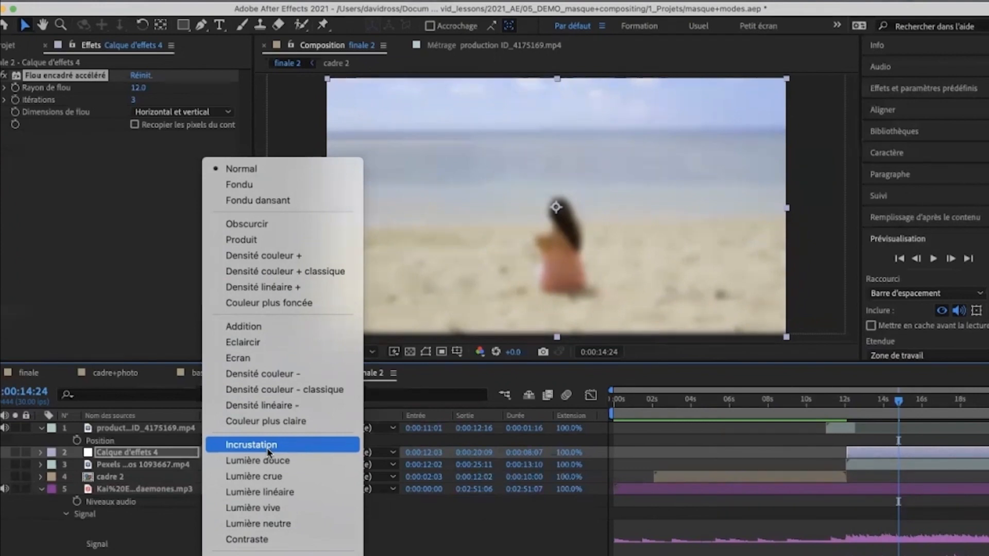
pyautogui.click(267, 446)
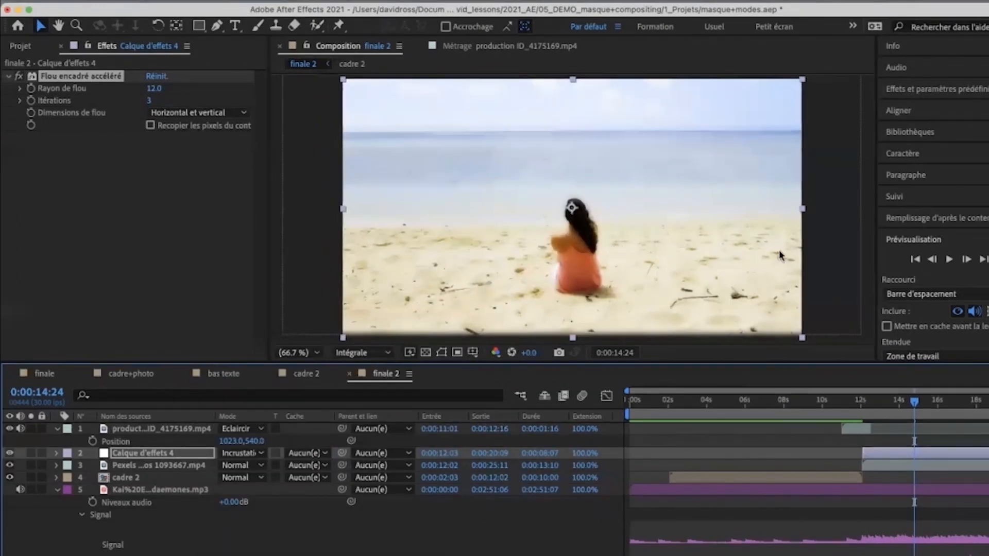
pyautogui.moveTo(150, 88); pyautogui.dragTo(144, 88)
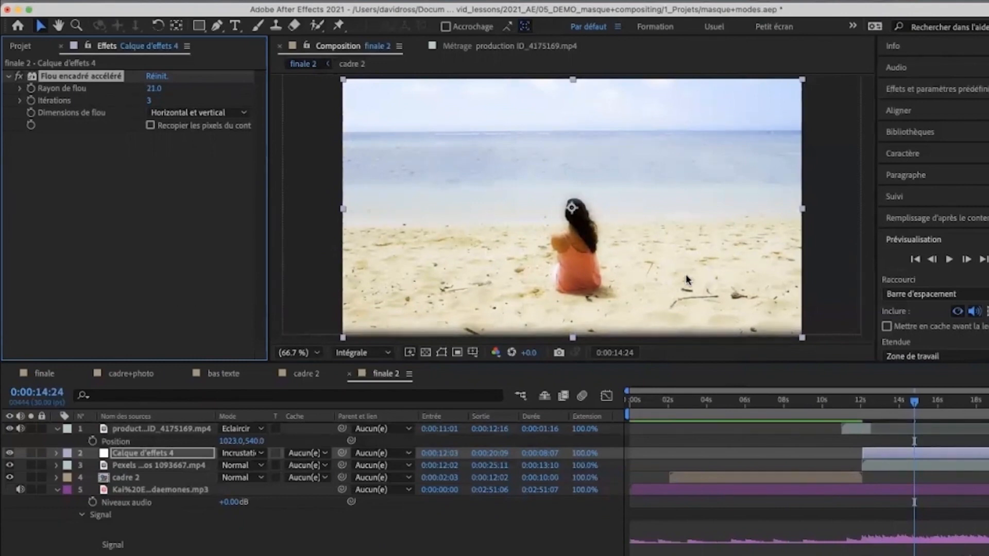
# Preview the glow, compare it with the finale composition, and toggle the adjustment layer's visibility in finale 2 to judge its effect.
pyautogui.press('space')
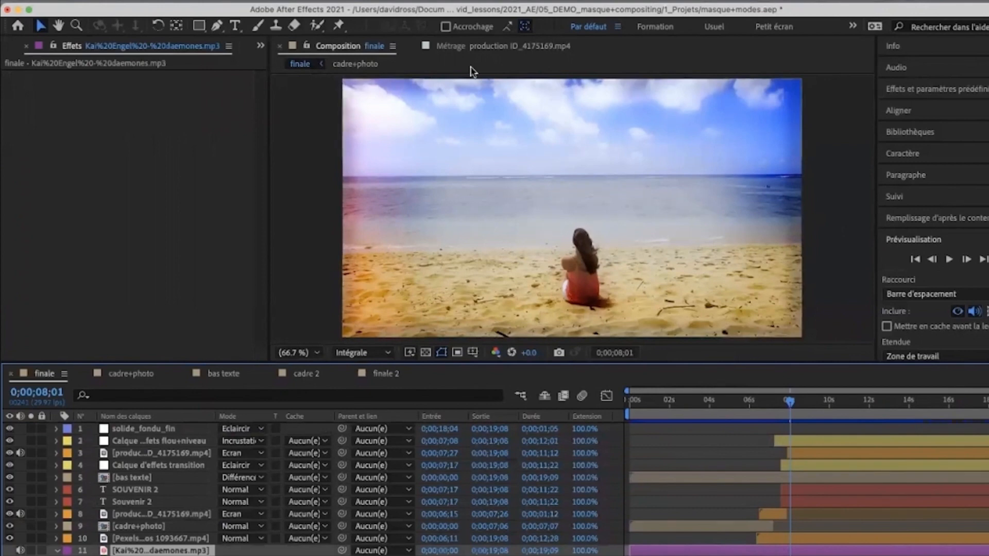
pyautogui.click(386, 376)
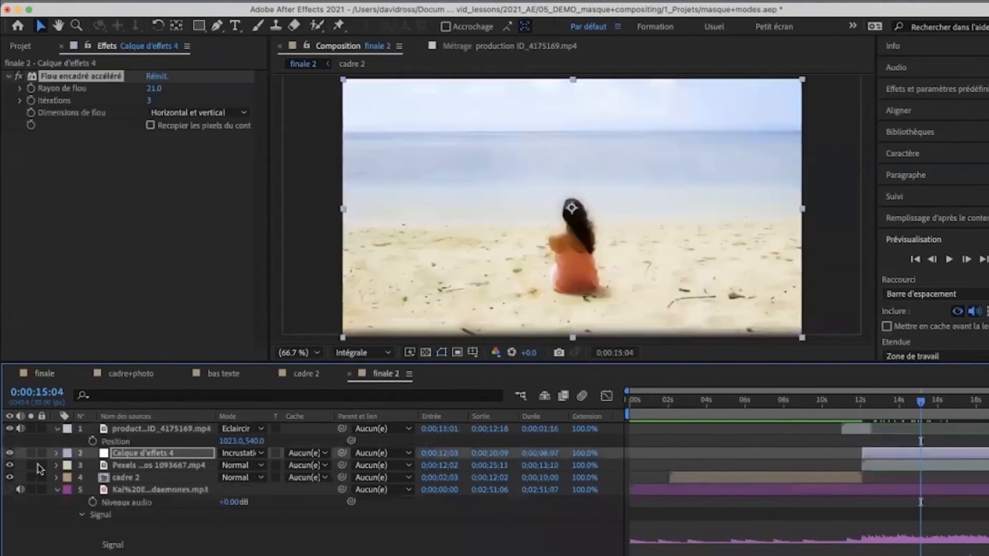
pyautogui.click(10, 455)
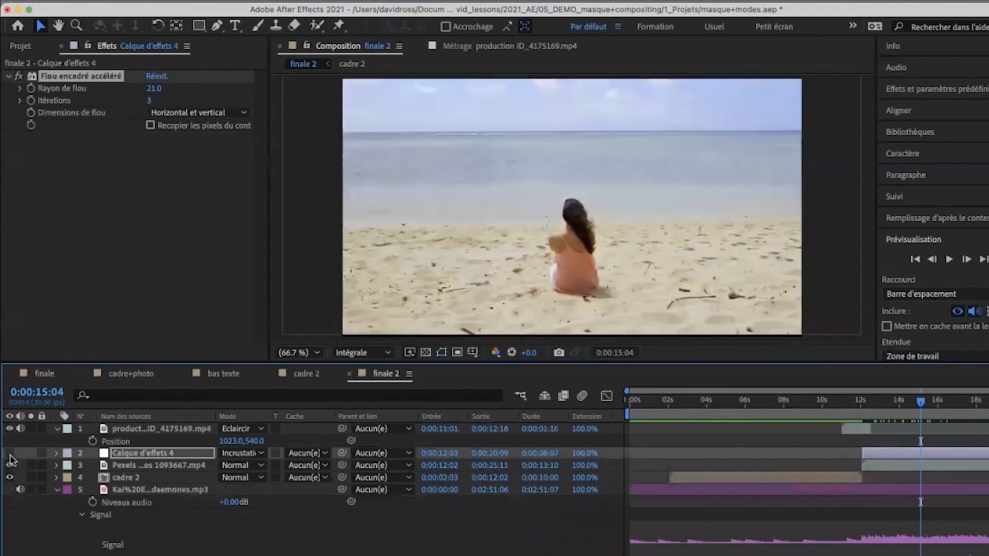
pyautogui.click(10, 455)
pyautogui.click(10, 455)
pyautogui.click(10, 455)
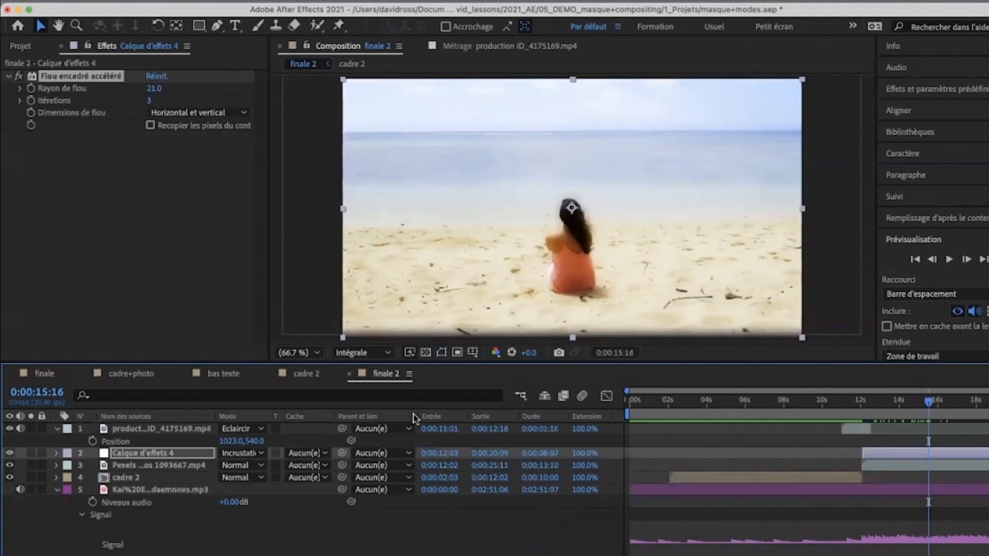
# Add a text layer reading "titre" over the sky and sea in the upper part of the finale 2 frame.
pyautogui.press('super+t')
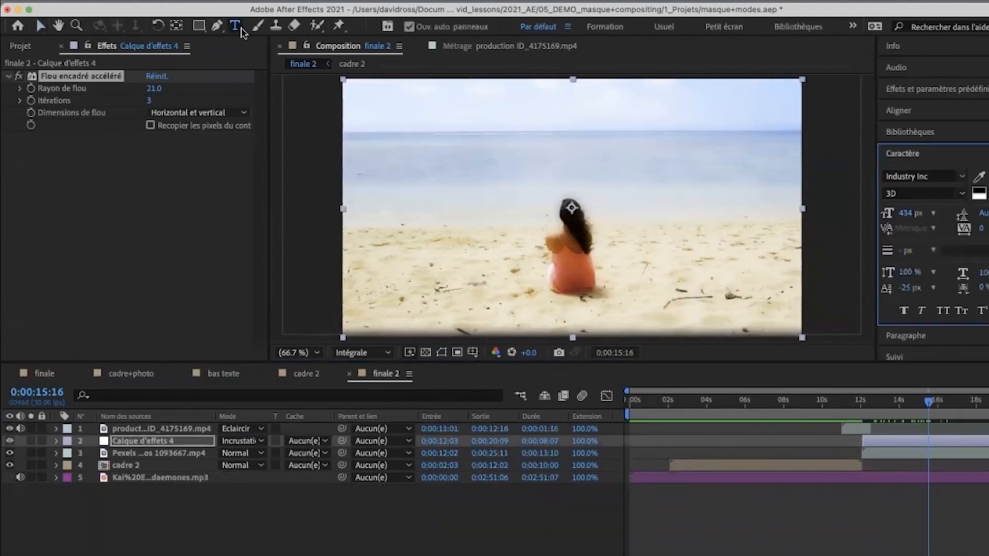
pyautogui.click(489, 176)
pyautogui.write('titre')
pyautogui.press('super+a')
# Try the Lithos Pro Black font on the title, and settle on Menlo Regular.
pyautogui.click(962, 176)
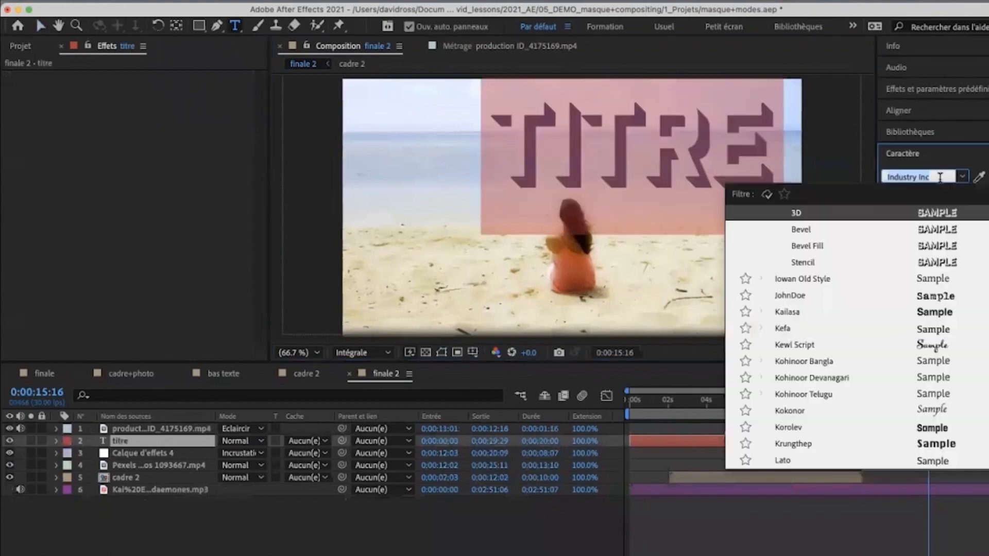
pyautogui.click(942, 425)
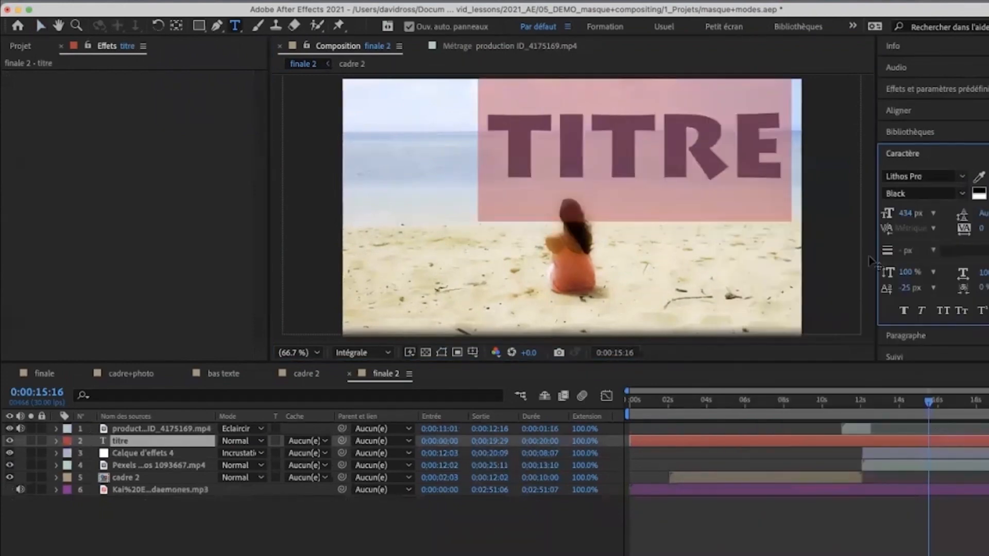
pyautogui.click(927, 175)
pyautogui.scroll(-2, 938, 379)
pyautogui.click(937, 330)
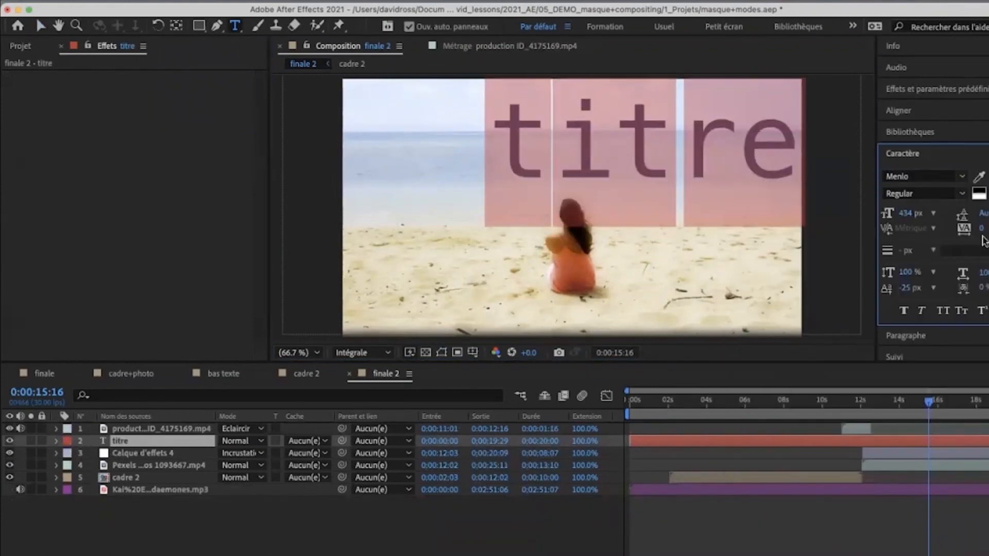
# Colour the title text very dark navy blue and trim the start of its layer to 0:00:12:04.
pyautogui.click(979, 193)
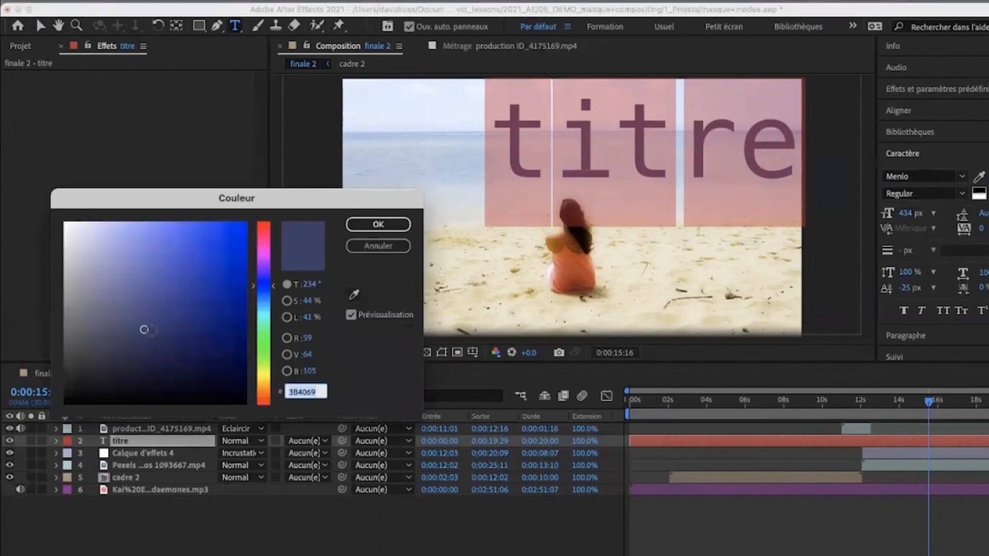
pyautogui.click(219, 369)
pyautogui.click(379, 223)
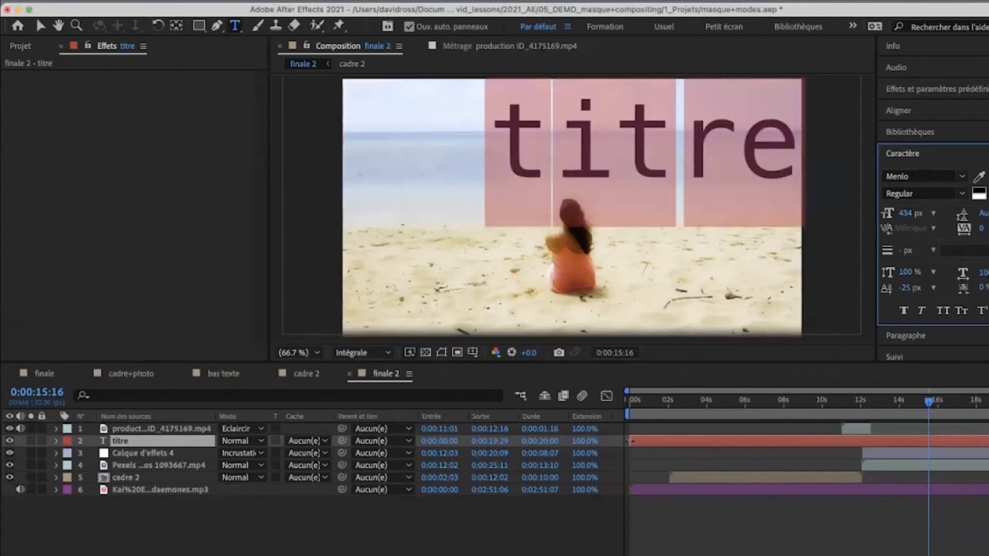
pyautogui.moveTo(631, 441); pyautogui.dragTo(863, 441)
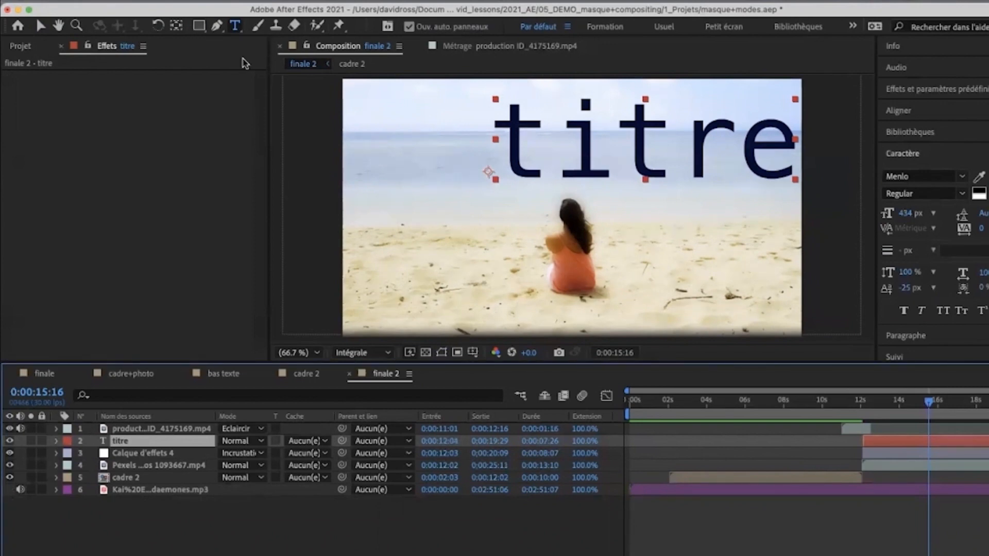
# Draw a rectangular mask on the titre layer that encloses the whole word.
pyautogui.click(197, 25)
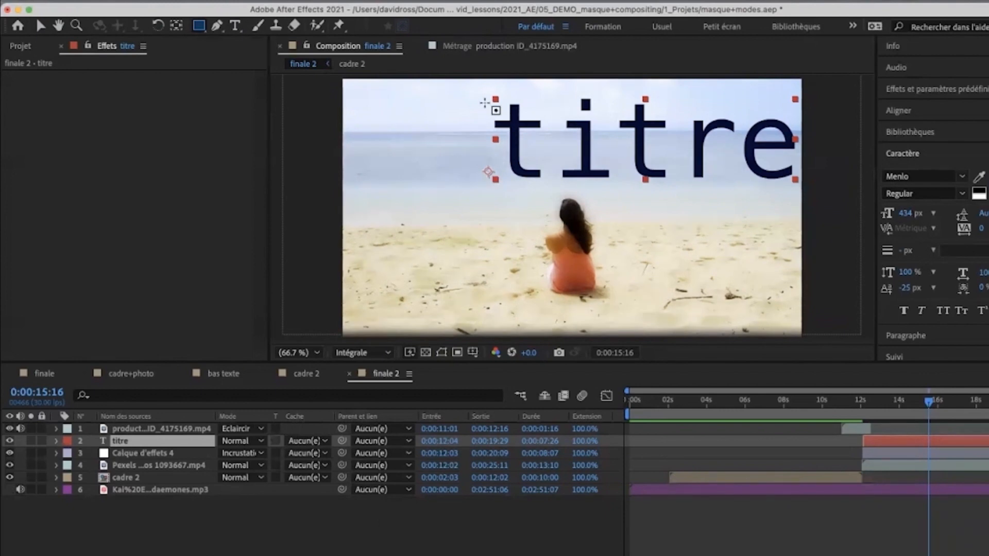
pyautogui.moveTo(489, 102)
pyautogui.mouseDown()
pyautogui.moveTo(530, 139)
pyautogui.moveTo(800, 205)
pyautogui.mouseUp()
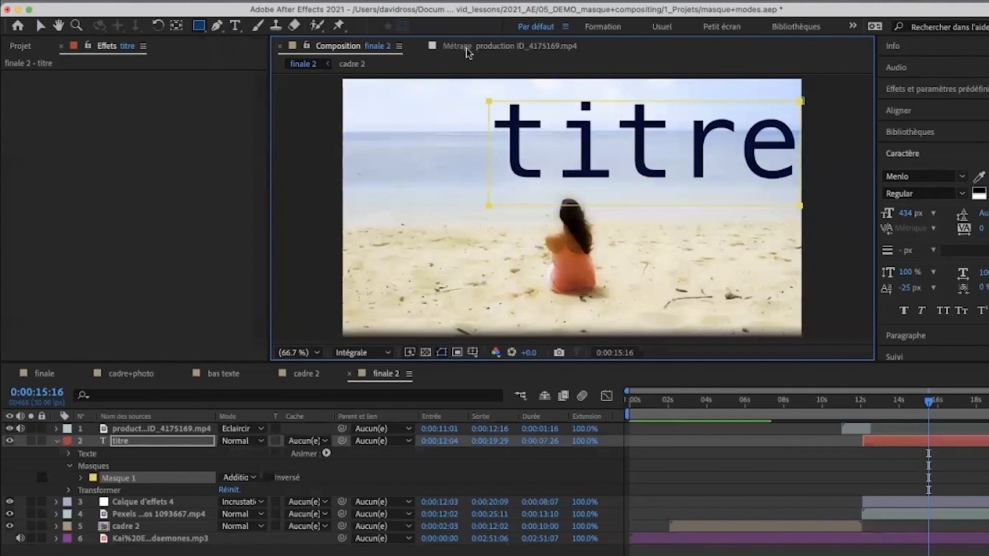
pyautogui.click(42, 26)
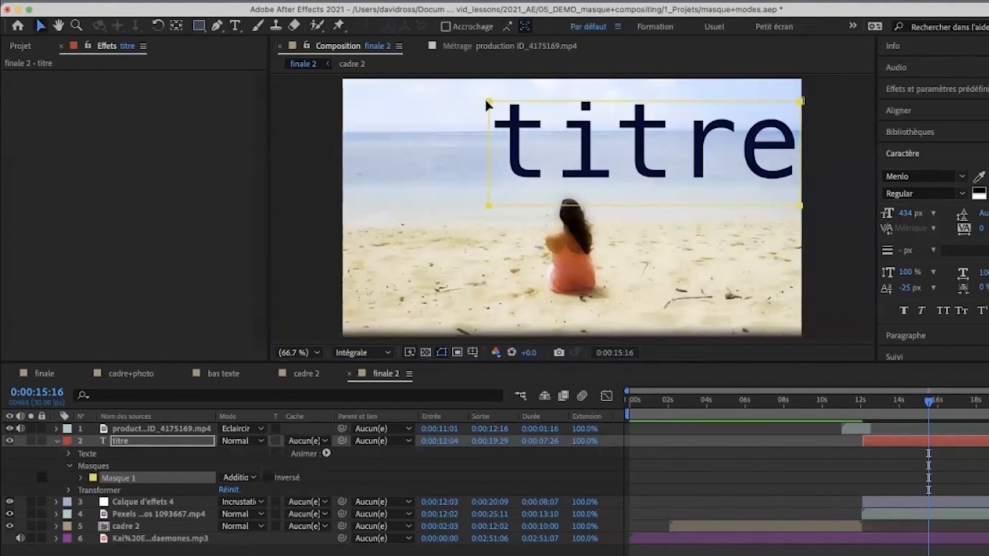
pyautogui.moveTo(489, 102); pyautogui.dragTo(490, 96)
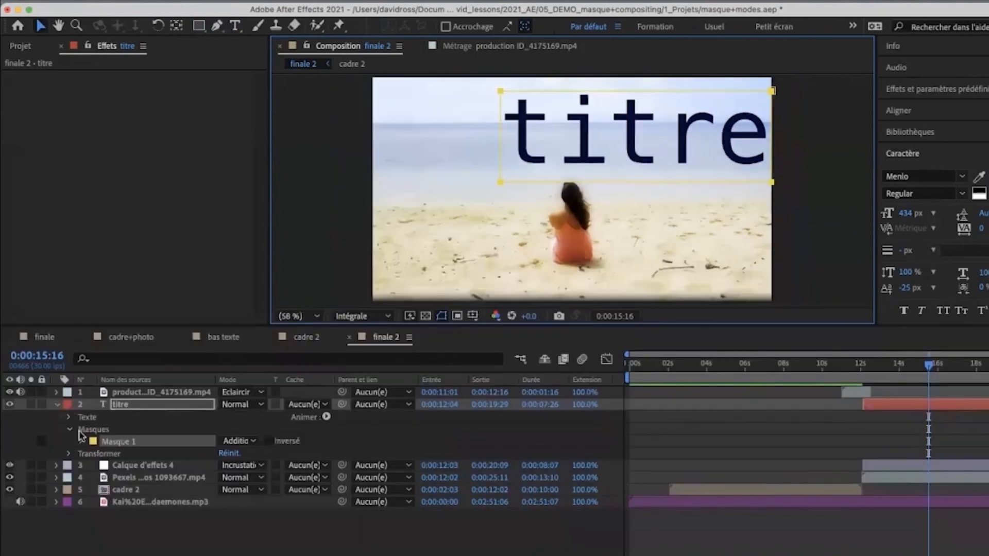
# Animate the title's mask path with a full-word keyframe at 0:00:16:11 and, at 0:00:13:18, one with the mask shifted left clear of the word.
pyautogui.click(80, 442)
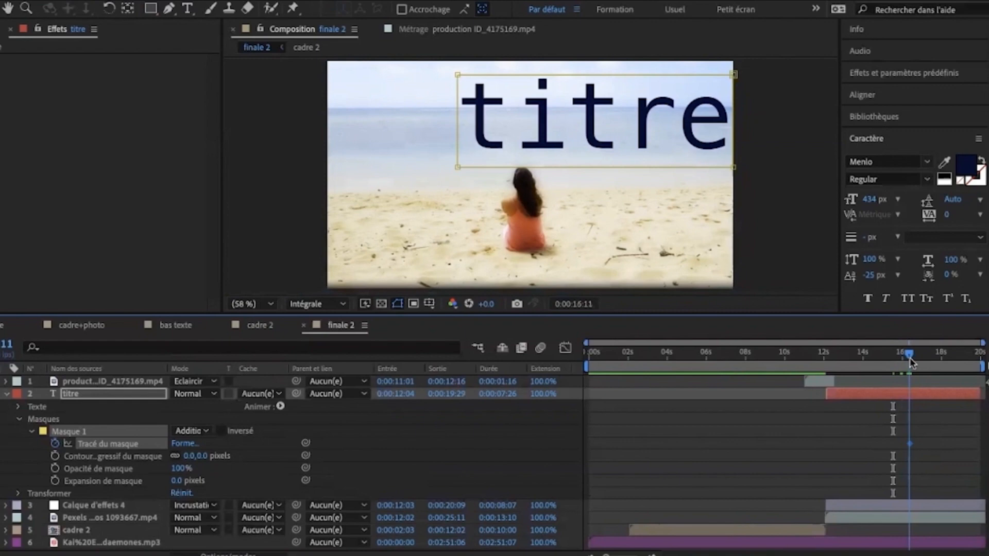
pyautogui.moveTo(910, 363); pyautogui.dragTo(855, 360)
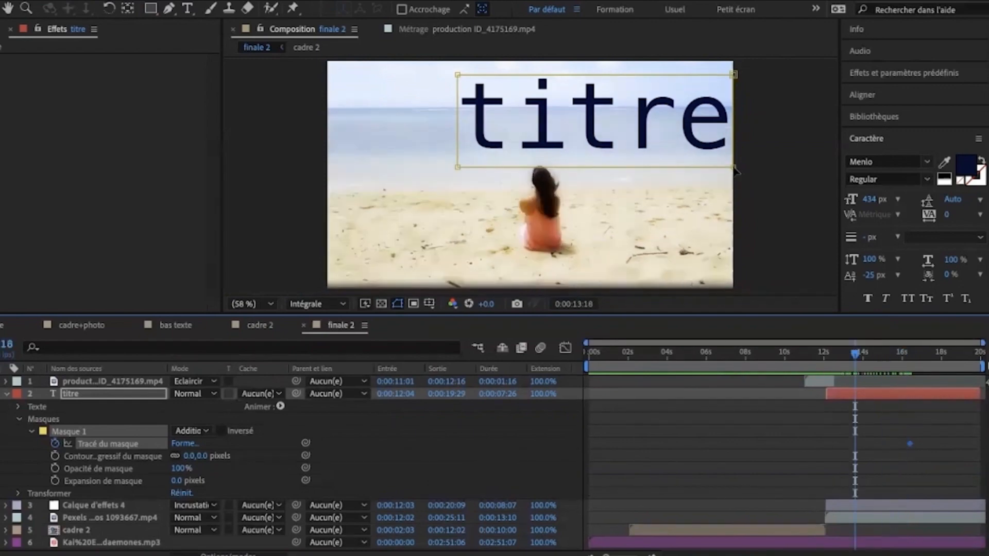
pyautogui.click(735, 168)
pyautogui.click(734, 75)
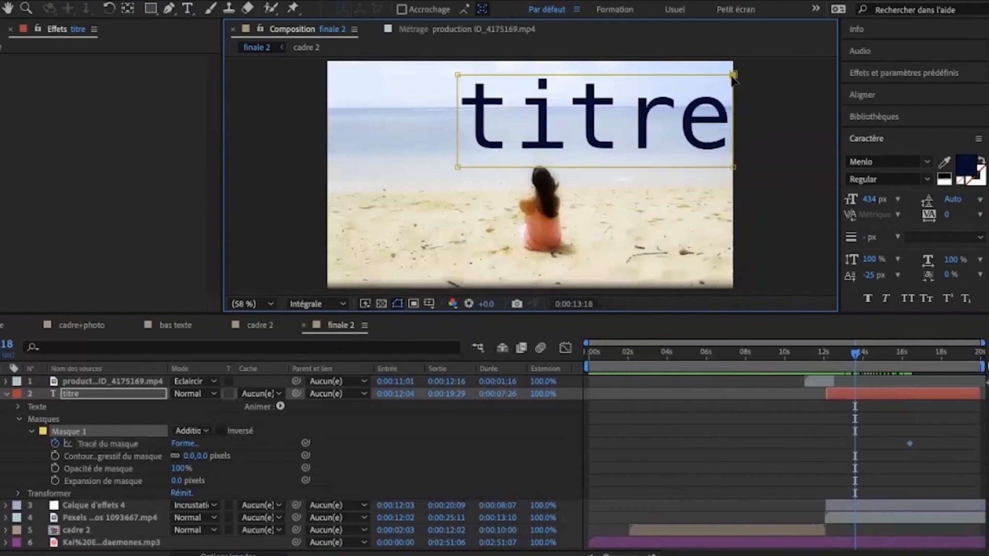
pyautogui.moveTo(626, 158); pyautogui.dragTo(435, 152)
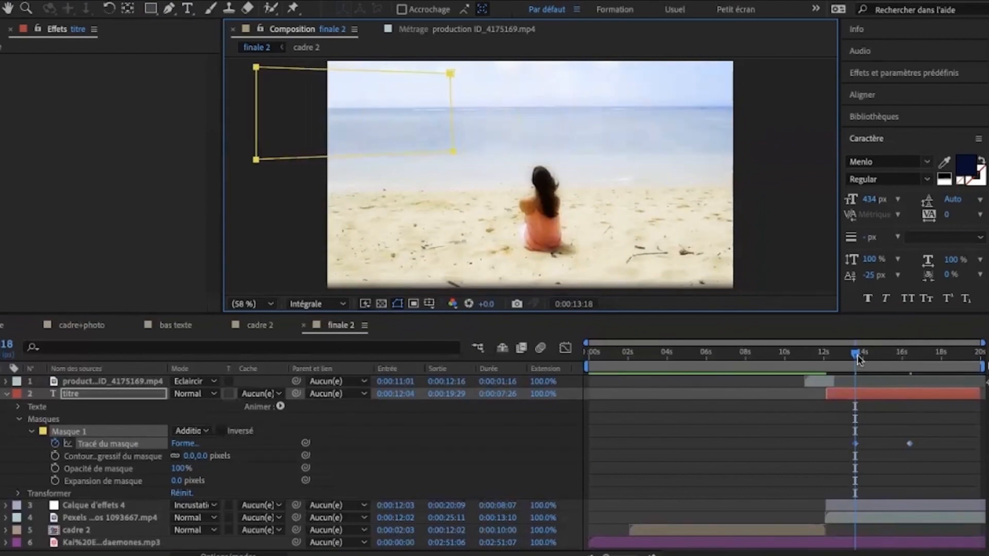
# Inspect the mask edge partway through the title's reveal and set the mask feather to 28 pixels.
pyautogui.moveTo(858, 360); pyautogui.dragTo(885, 375)
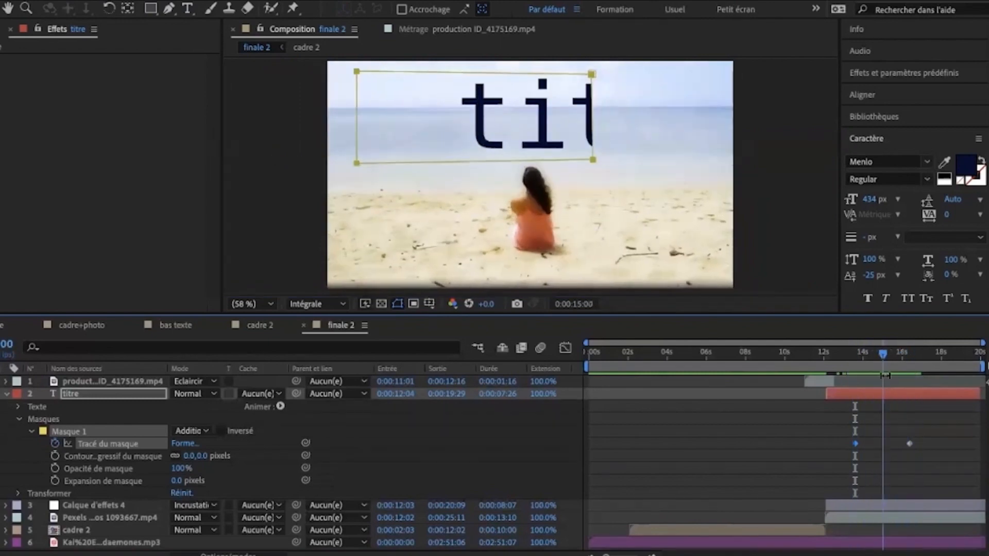
pyautogui.click(26, 8)
pyautogui.click(560, 119)
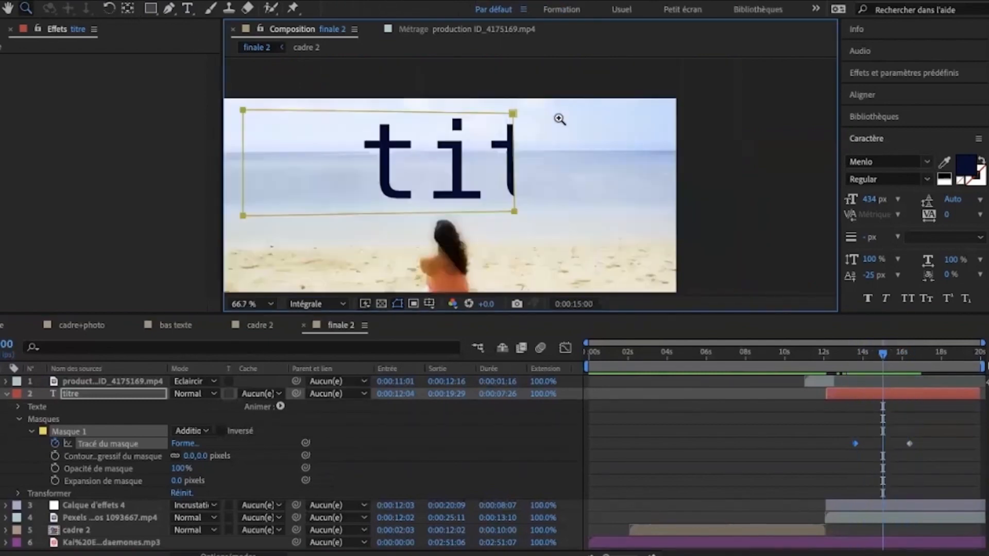
pyautogui.click(516, 145)
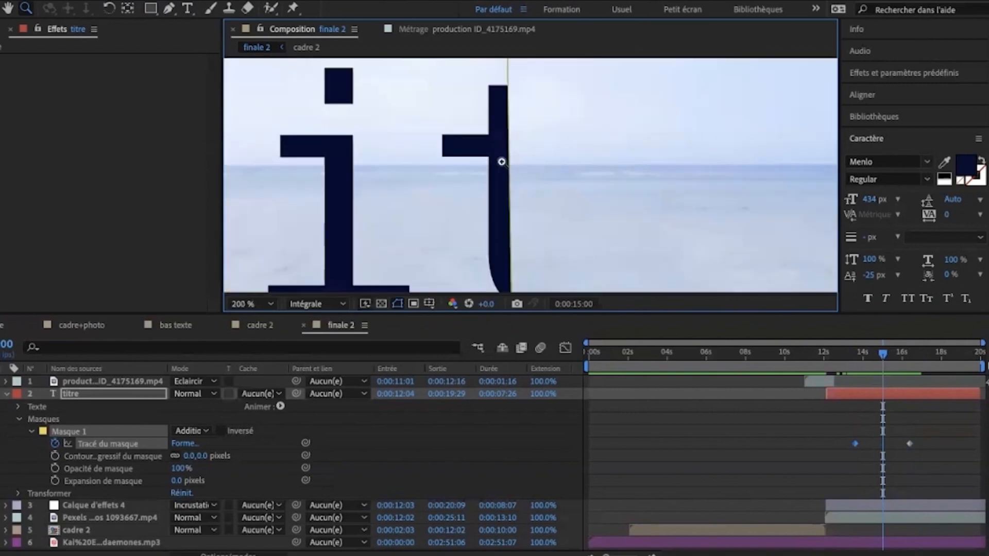
pyautogui.click(884, 357)
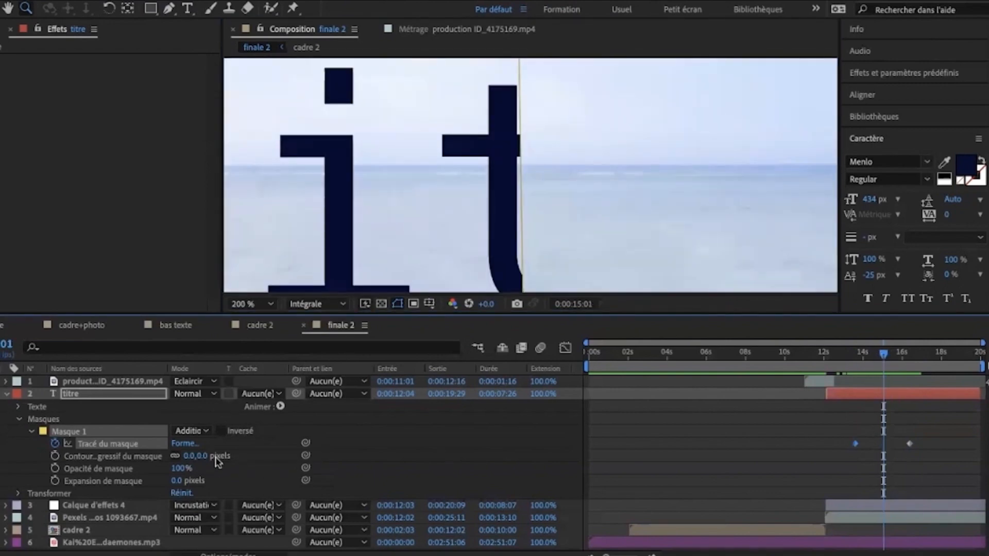
pyautogui.moveTo(184, 456); pyautogui.dragTo(204, 457)
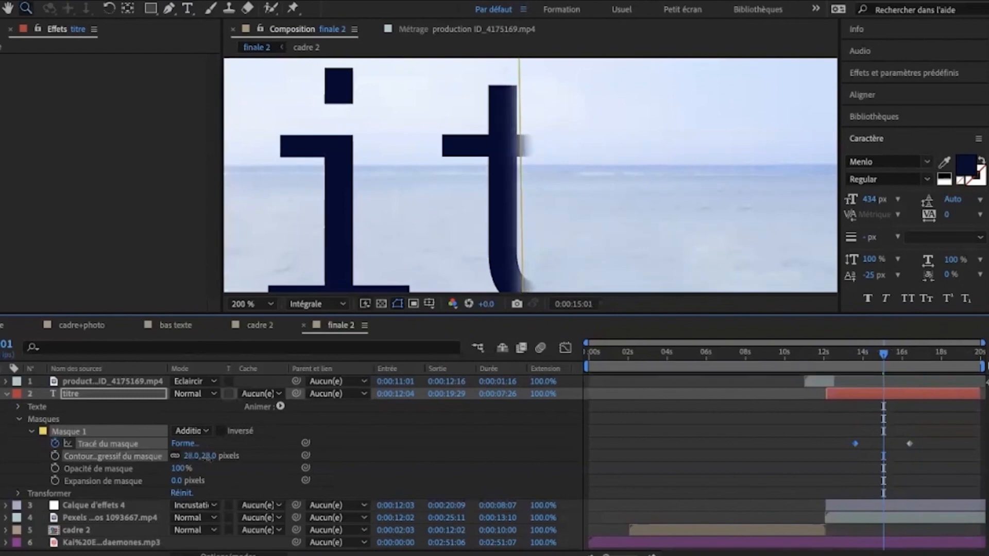
# Check the feathered title reveal at 0:00:15:20, enlarging the composition view to fit the whole frame.
pyautogui.moveTo(884, 355)
pyautogui.mouseDown()
pyautogui.moveTo(866, 357)
pyautogui.moveTo(896, 360)
pyautogui.mouseUp()
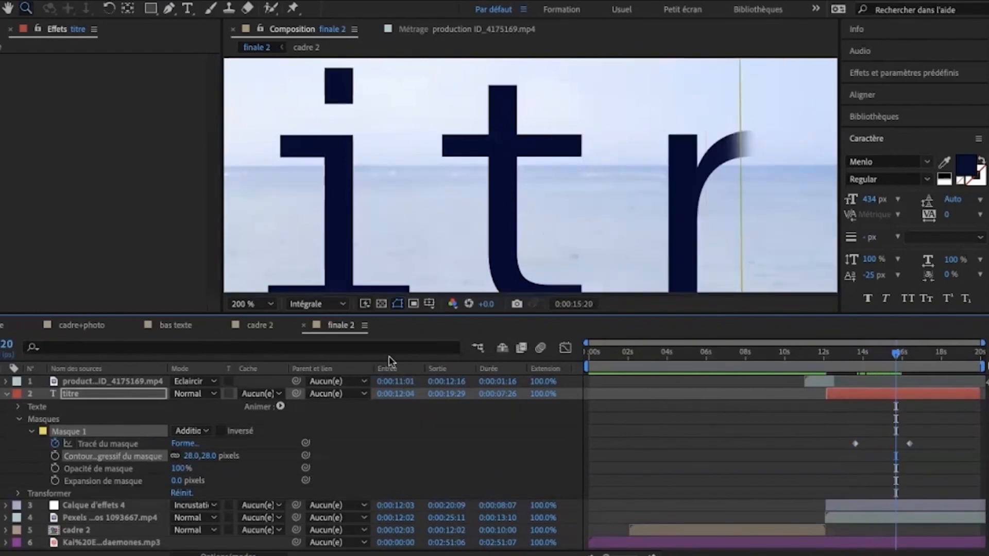
pyautogui.moveTo(314, 313); pyautogui.dragTo(315, 462)
pyautogui.click(252, 452)
pyautogui.click(281, 206)
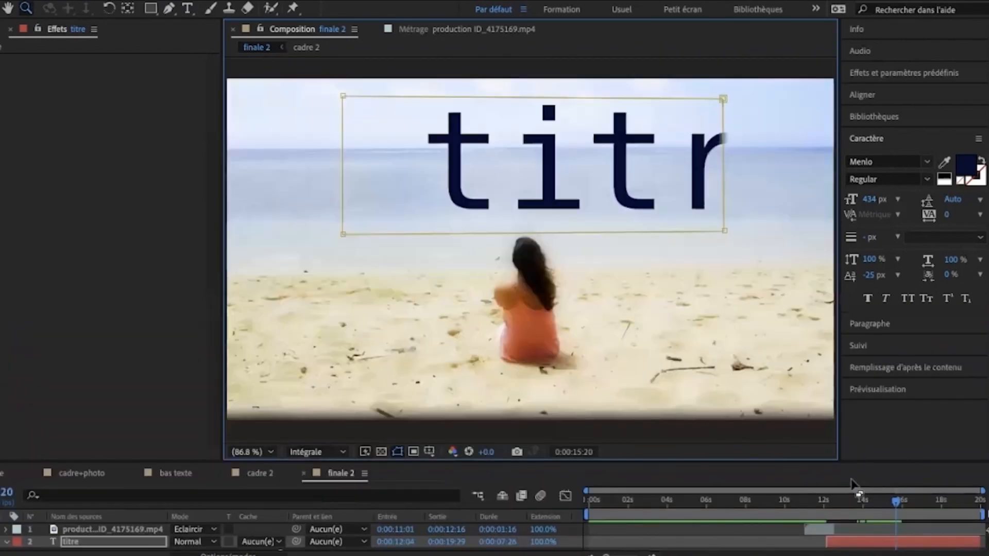
pyautogui.moveTo(791, 459); pyautogui.dragTo(789, 424)
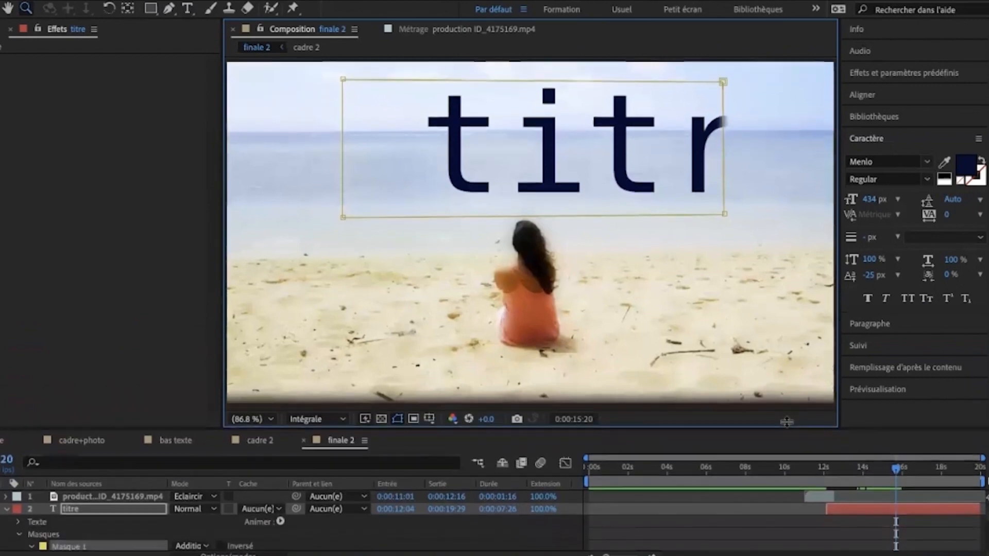